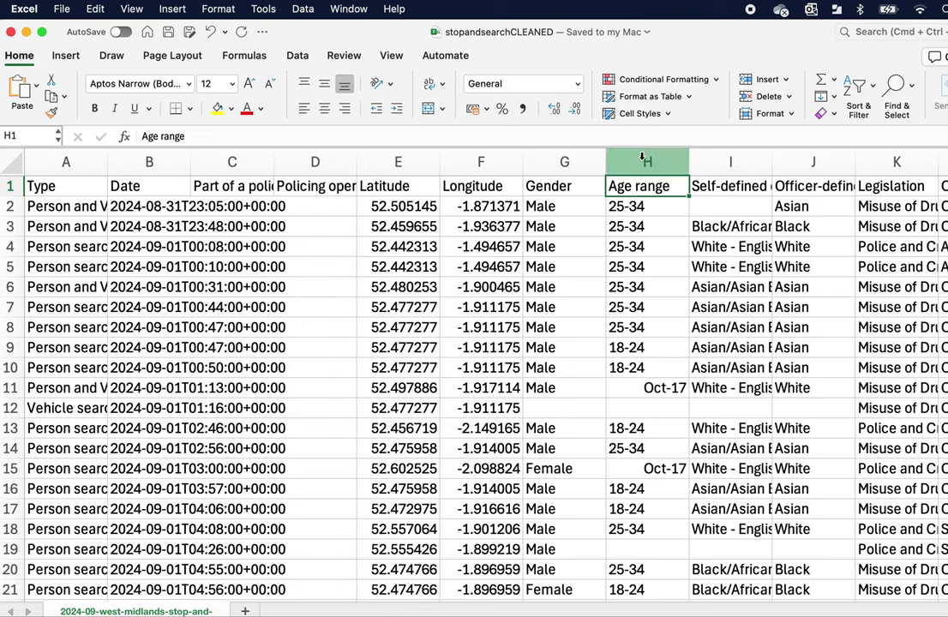
- Examine the Age range column, comparing the text age bands with the stored values of cells H11 and H15
{"action": "left_click", "coordinate": [645, 161]}
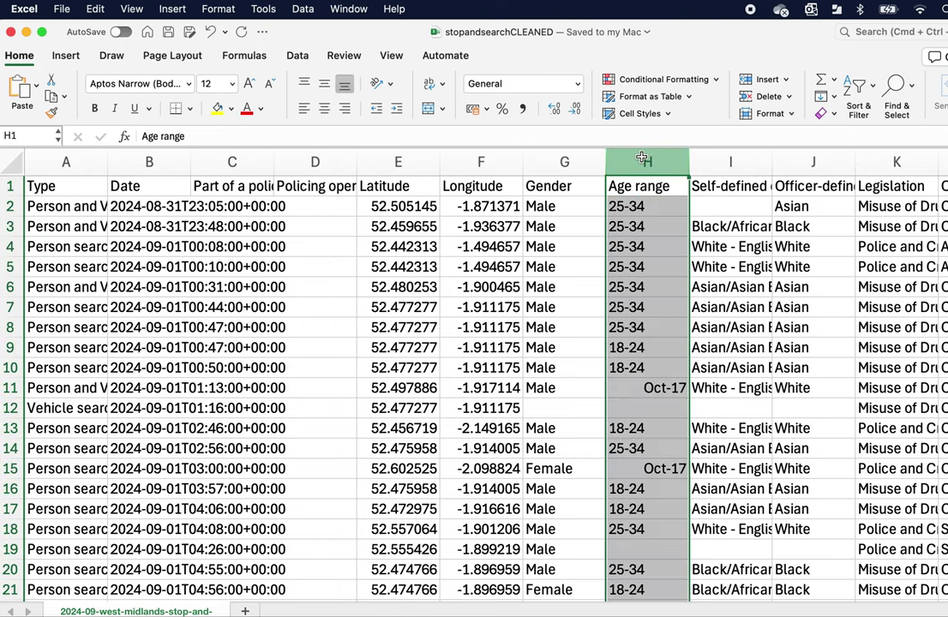
{"action": "left_click", "coordinate": [648, 230]}
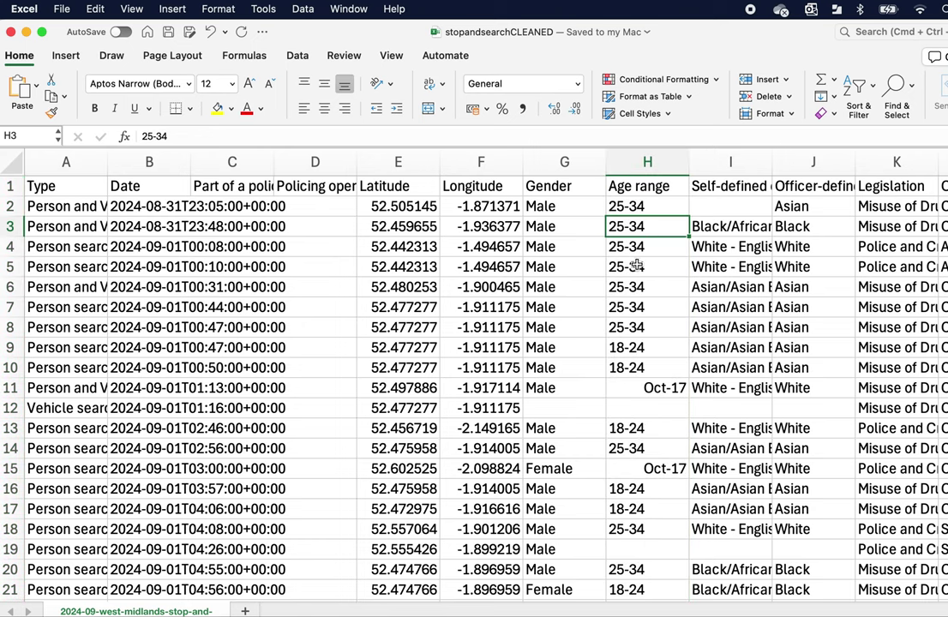
{"action": "left_click", "coordinate": [641, 266]}
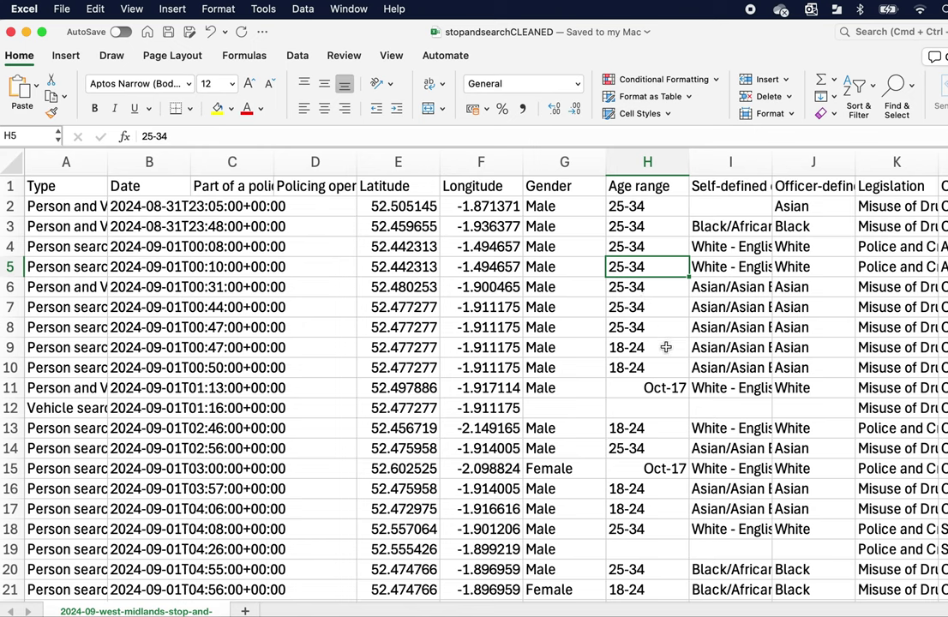
{"action": "left_click", "coordinate": [657, 386]}
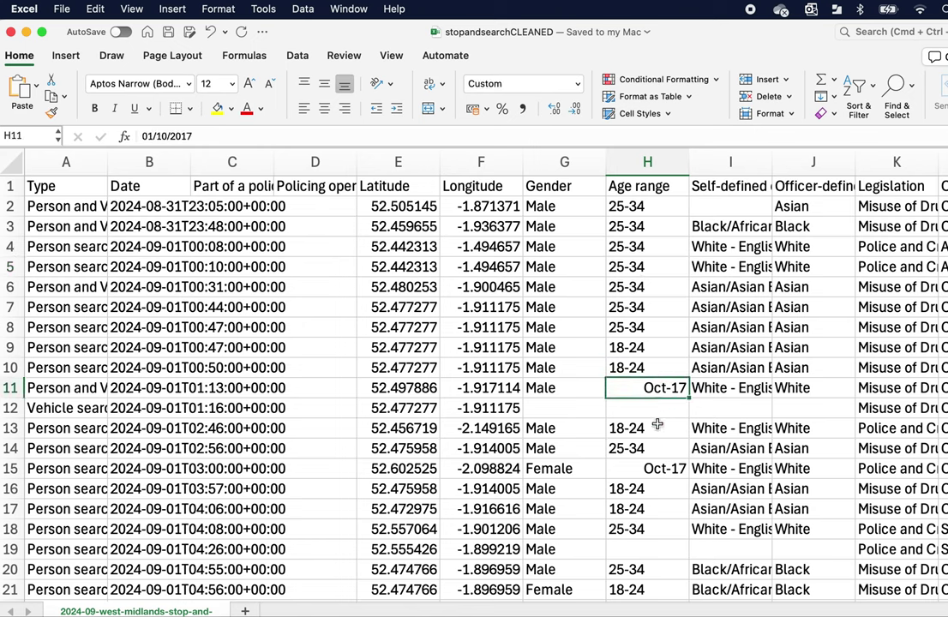
{"action": "left_click", "coordinate": [653, 468]}
{"action": "left_click", "coordinate": [662, 391]}
{"action": "left_click", "coordinate": [638, 348]}
{"action": "left_click", "coordinate": [636, 313]}
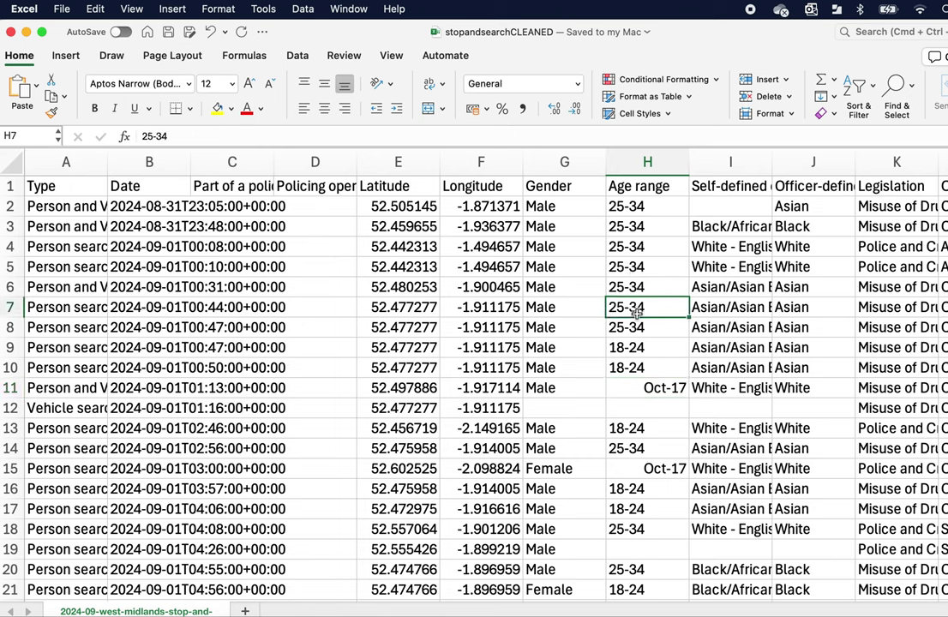
{"action": "left_click", "coordinate": [653, 387]}
{"action": "left_click", "coordinate": [658, 468]}
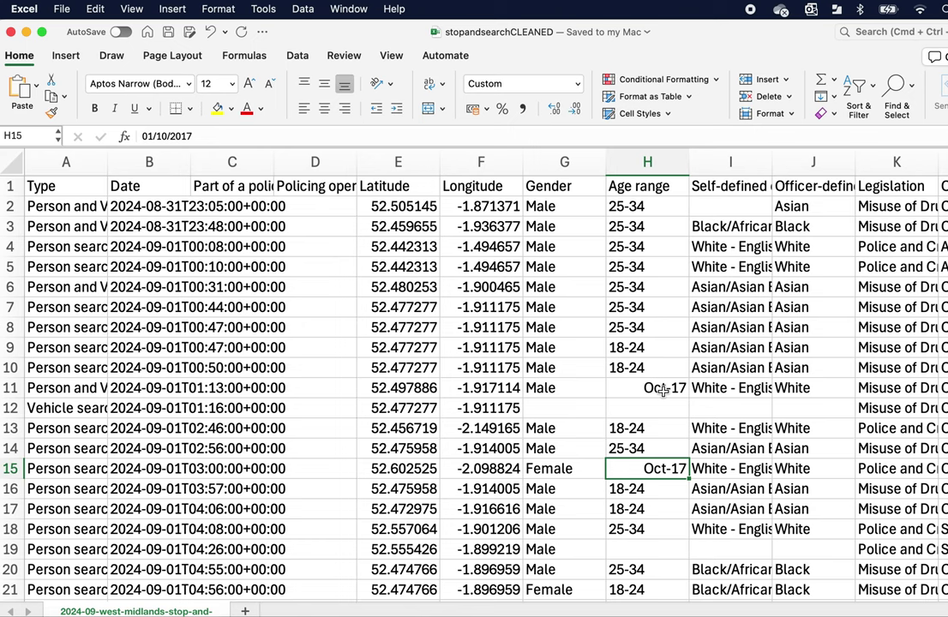
{"action": "left_click", "coordinate": [644, 310]}
{"action": "left_click", "coordinate": [653, 390]}
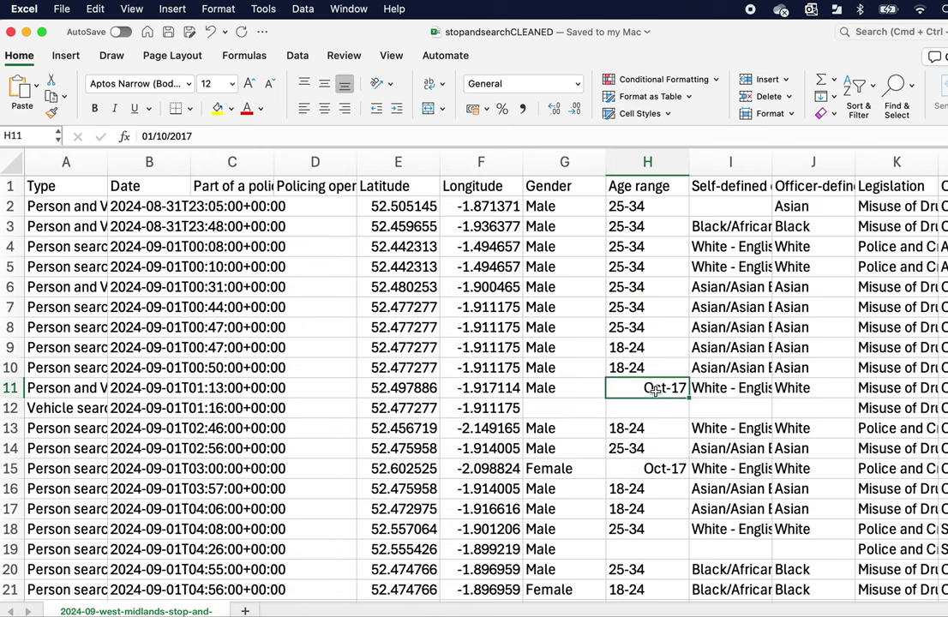
{"action": "left_click", "coordinate": [648, 468]}
{"action": "left_click", "coordinate": [654, 387]}
{"action": "left_click", "coordinate": [660, 468]}
{"action": "left_click", "coordinate": [673, 387]}
{"action": "left_click", "coordinate": [658, 314]}
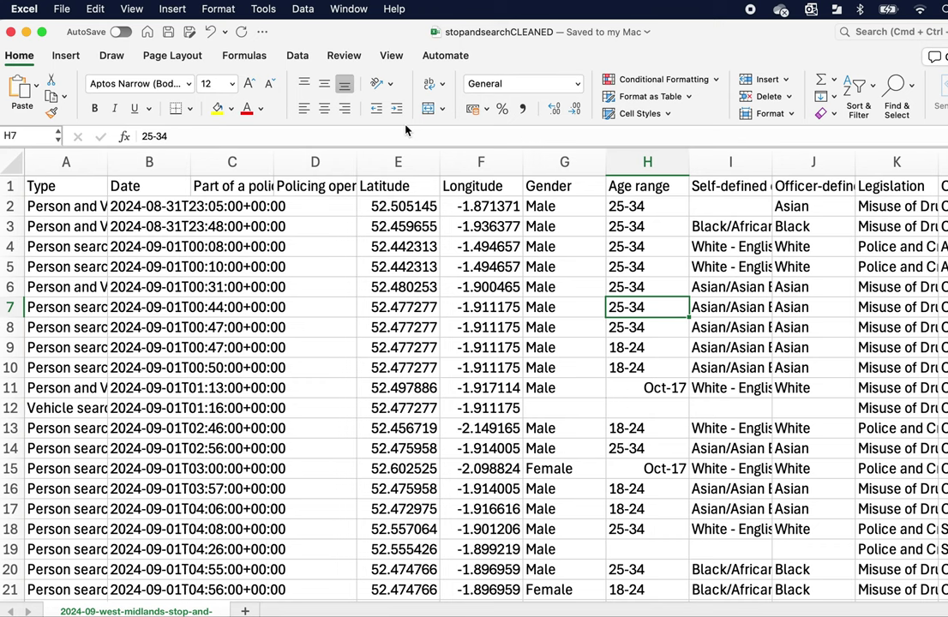
- Turn on filtering for the header row of the stop-and-search data
{"action": "left_click", "coordinate": [296, 56]}
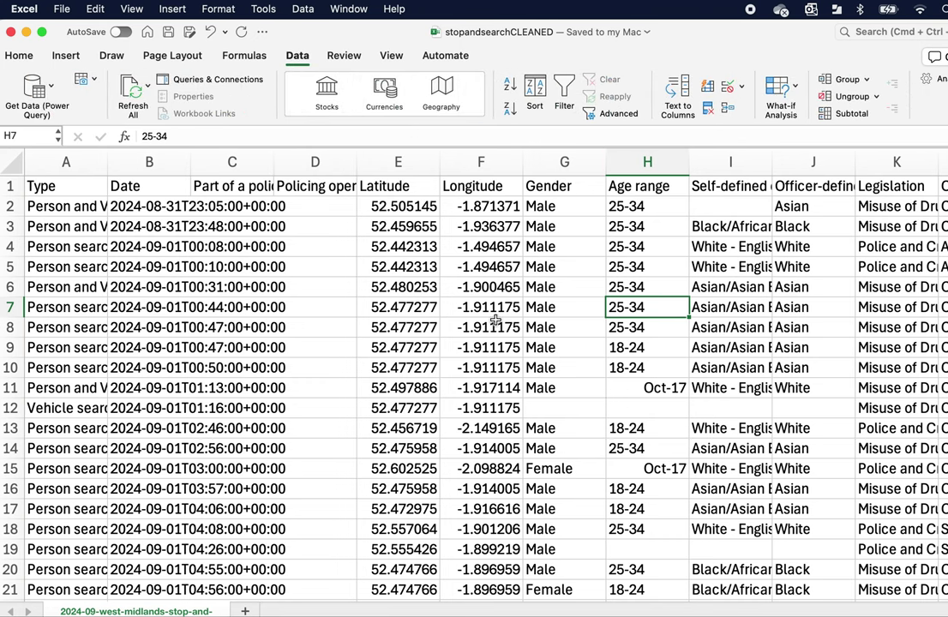
{"action": "left_click", "coordinate": [295, 57]}
{"action": "left_click", "coordinate": [294, 57]}
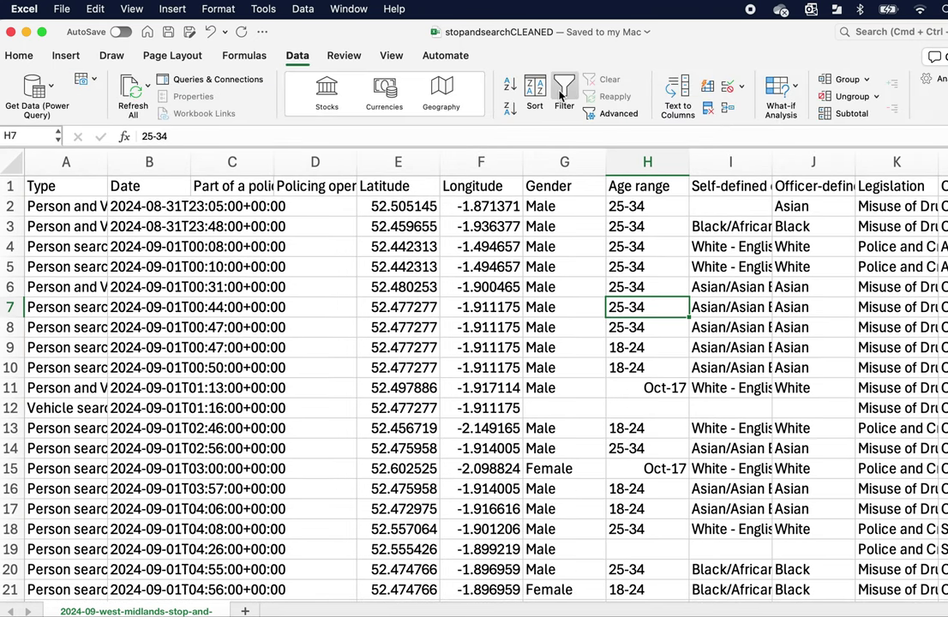
{"action": "left_click", "coordinate": [560, 95]}
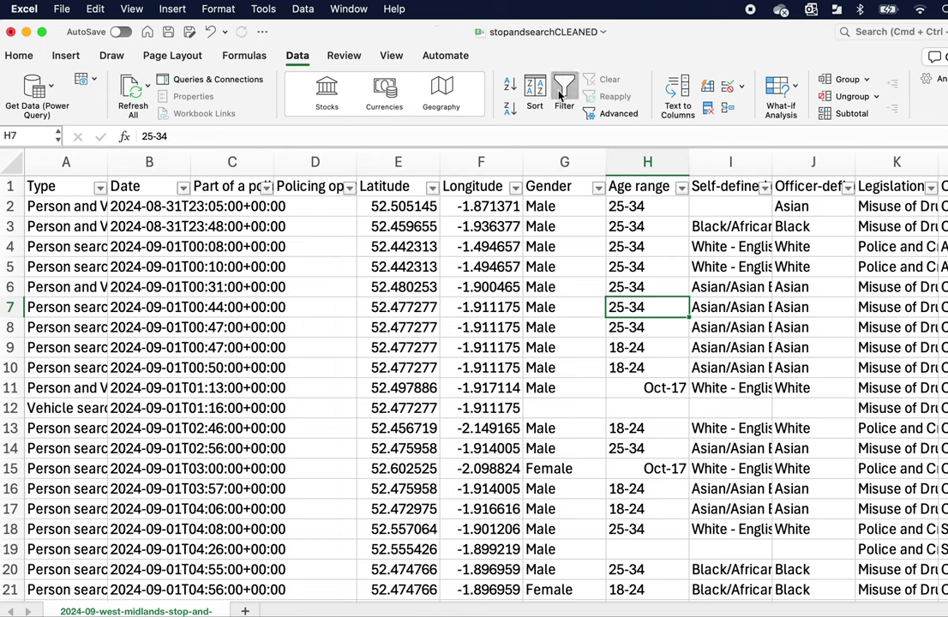
- Review the distinct values in the Age range filter, including the entries grouped under 2017, and return to cell H11
{"action": "left_click", "coordinate": [681, 189]}
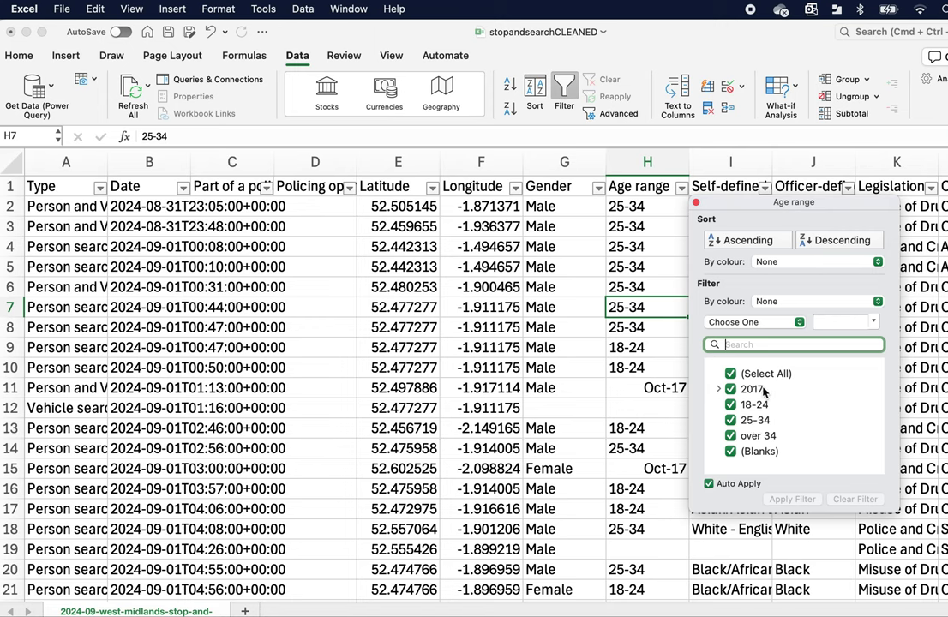
{"action": "left_click", "coordinate": [719, 389]}
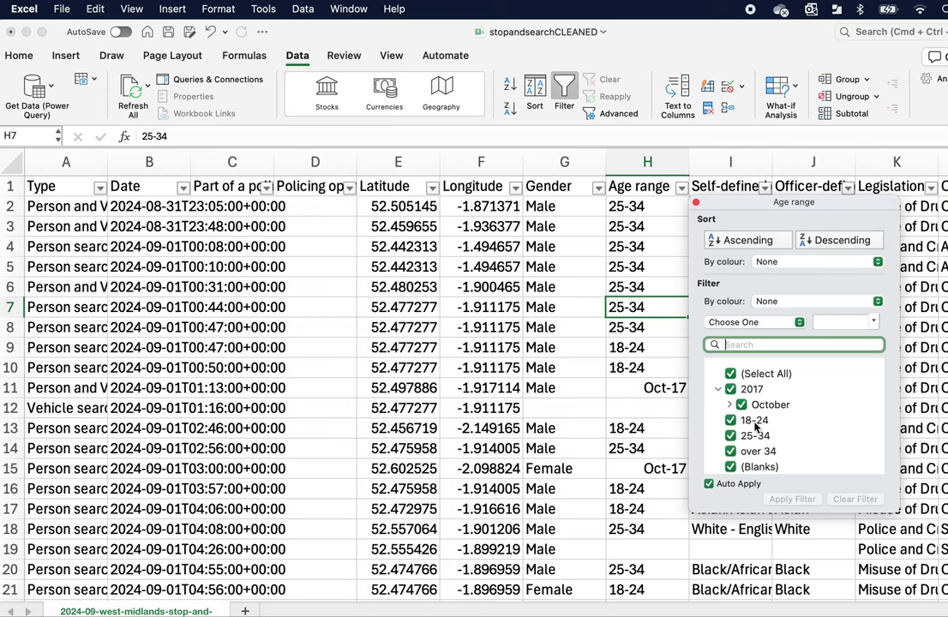
{"action": "left_click", "coordinate": [719, 390]}
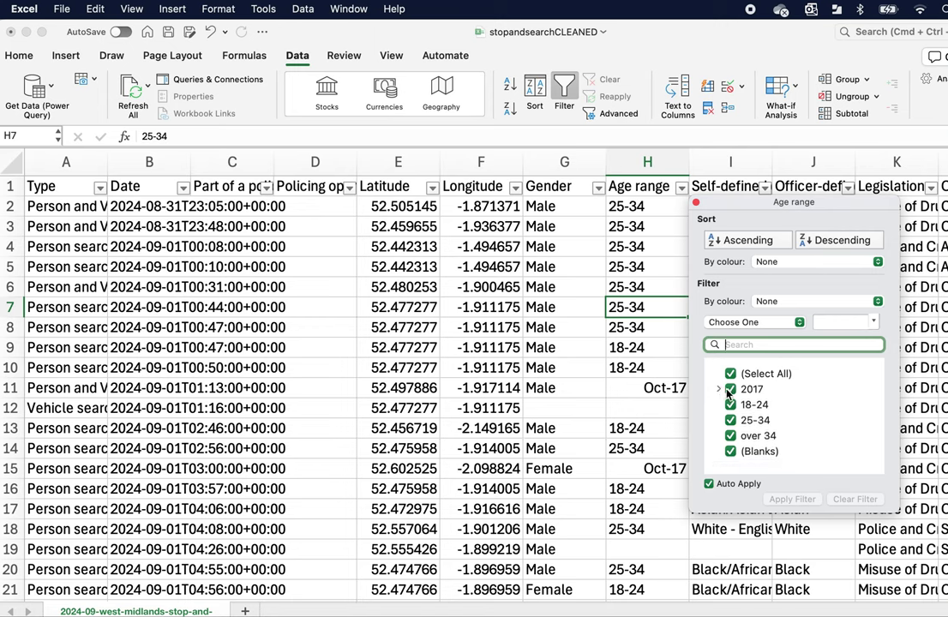
{"action": "left_click", "coordinate": [649, 393]}
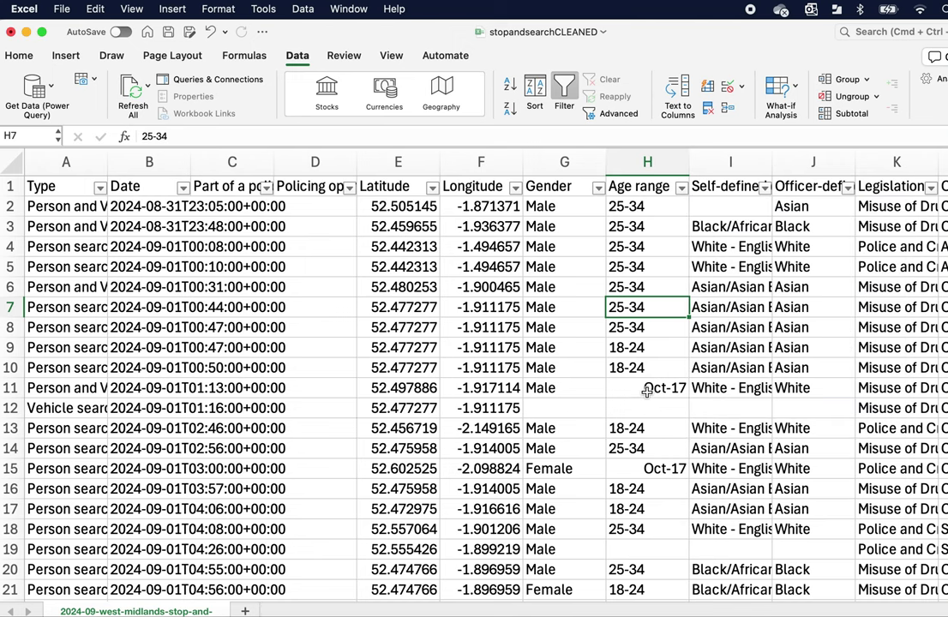
{"action": "left_click", "coordinate": [647, 390]}
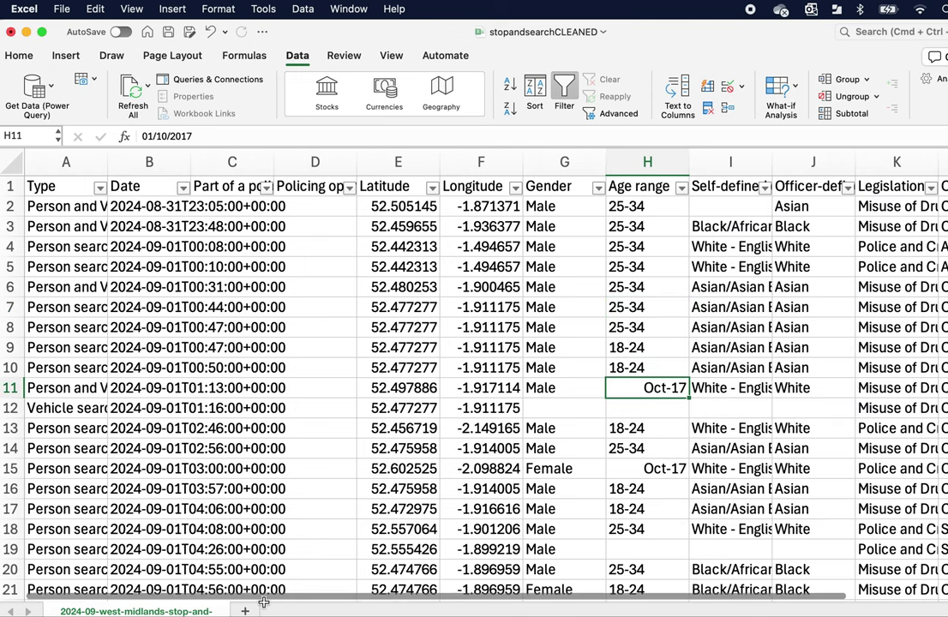
- Enter 10-17 in the empty cell P6 to test how an age band is interpreted
{"action": "scroll", "coordinate": [417, 598], "scroll_direction": "right", "scroll_amount": 5}
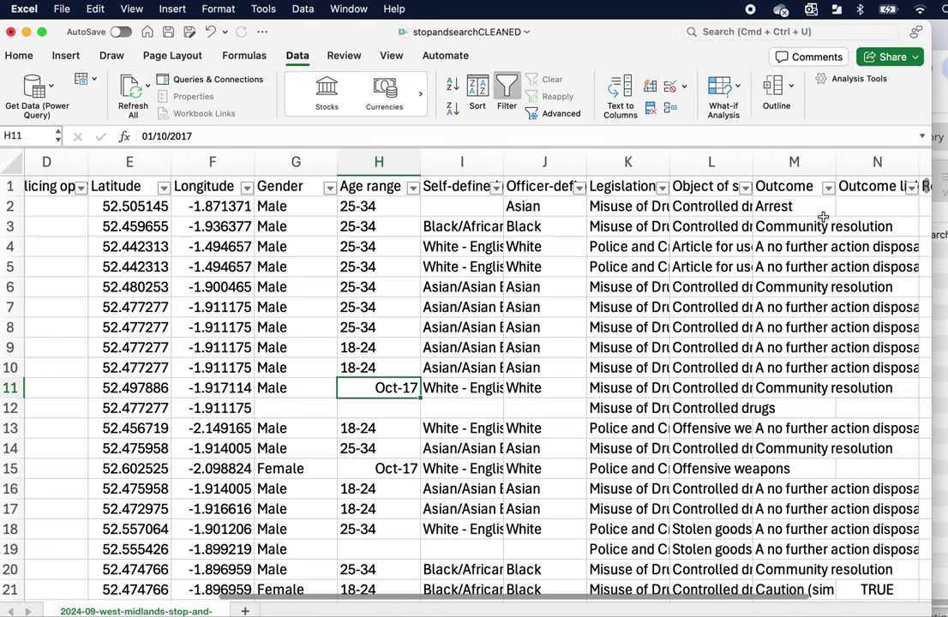
{"action": "scroll", "coordinate": [751, 603], "scroll_direction": "right", "scroll_amount": 3}
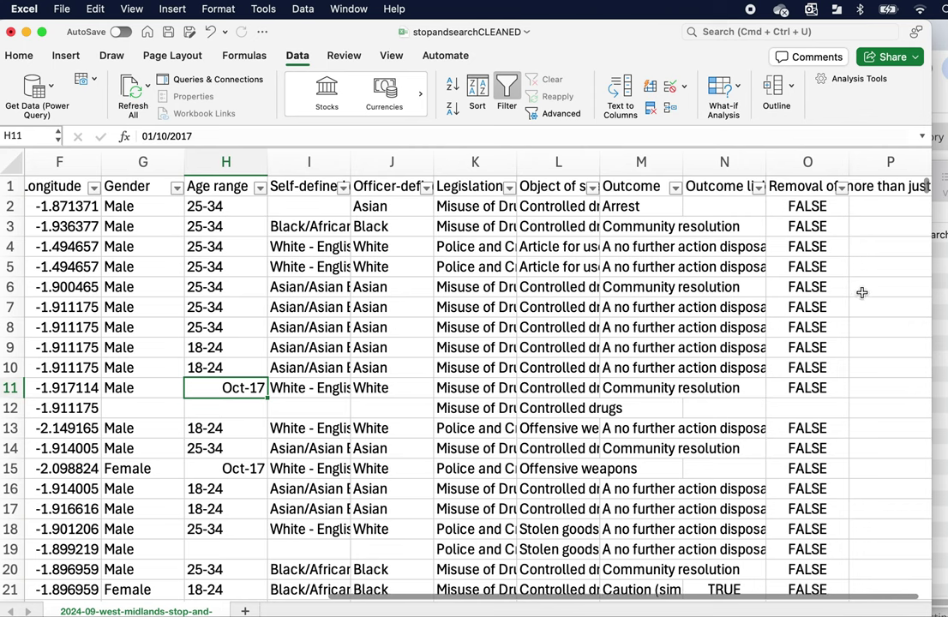
{"action": "left_click", "coordinate": [862, 292]}
{"action": "type", "text": "10-"}
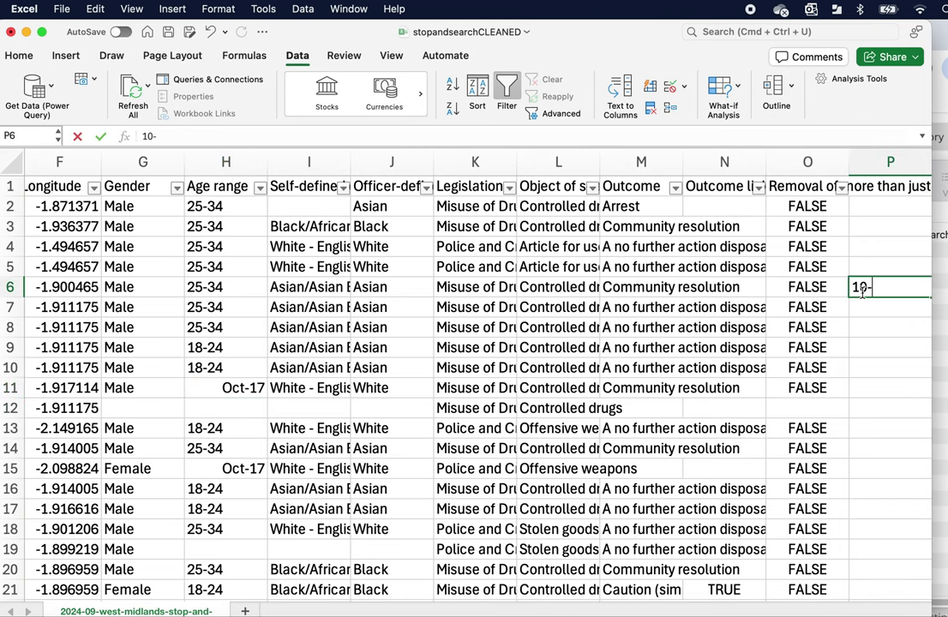
{"action": "type", "text": "17"}
{"action": "key", "text": "Return"}
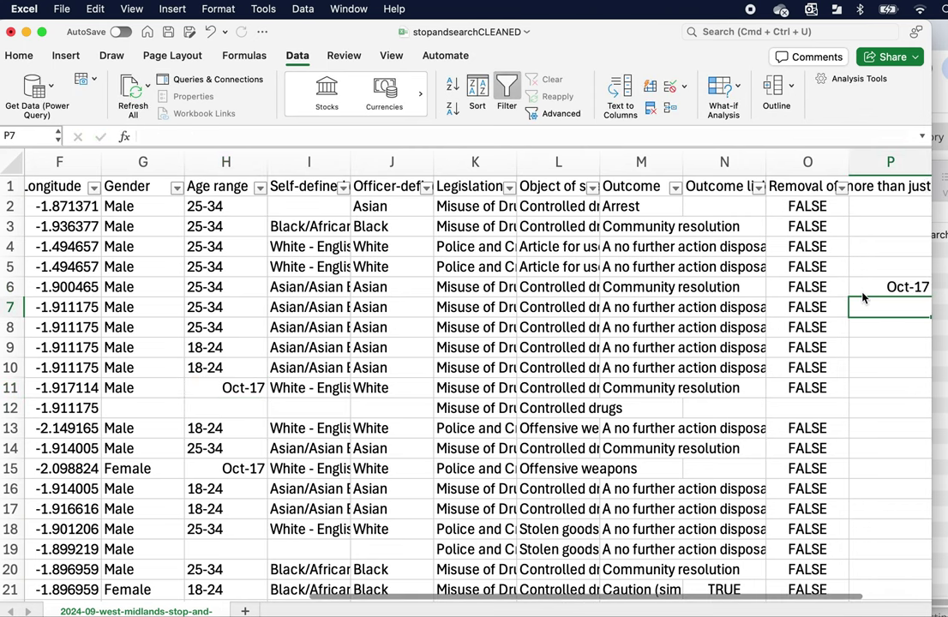
- Inspect the stored value of test cell P6 and compare it with the date-like entries in the Age range column
{"action": "left_click", "coordinate": [868, 288]}
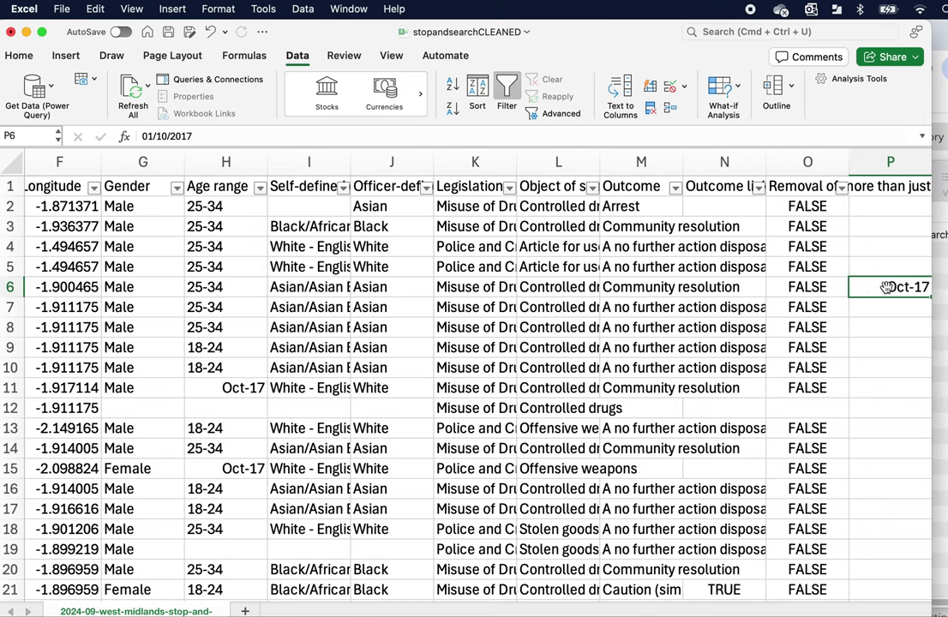
{"action": "left_click", "coordinate": [169, 138]}
{"action": "left_click_drag", "start_coordinate": [172, 137], "coordinate": [195, 135]}
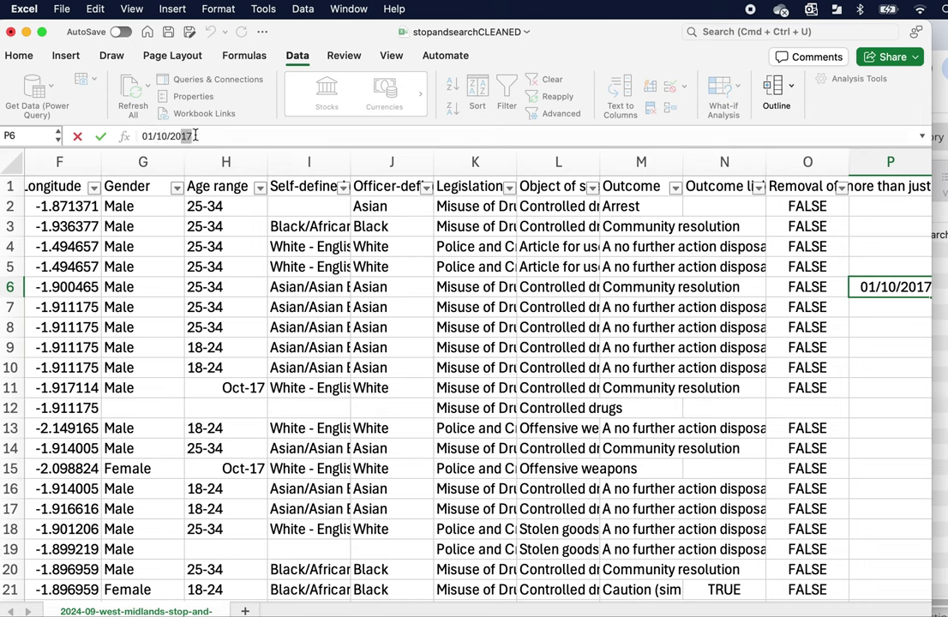
{"action": "key", "text": "Right"}
{"action": "key", "text": "Return"}
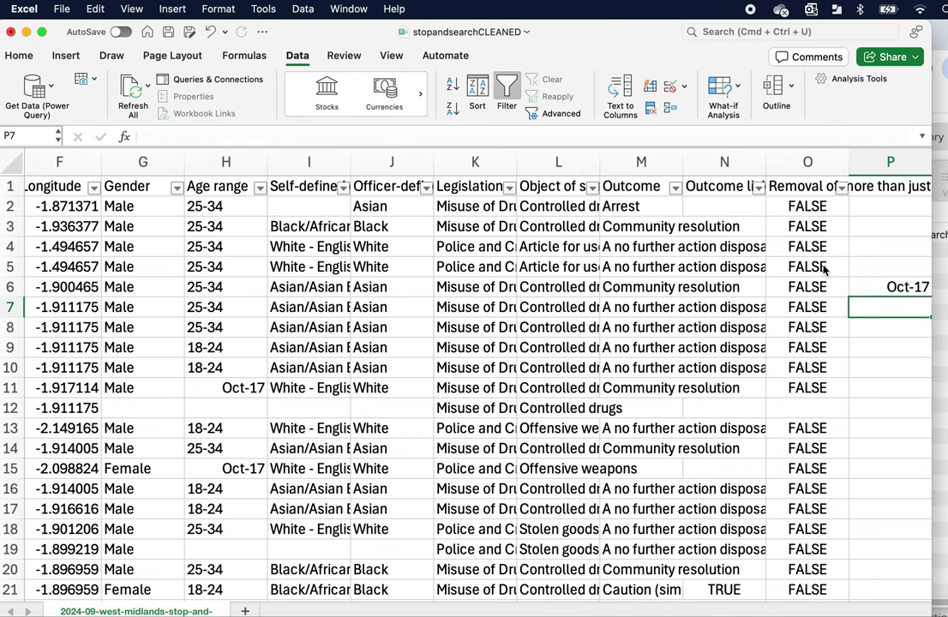
{"action": "key", "text": "Up"}
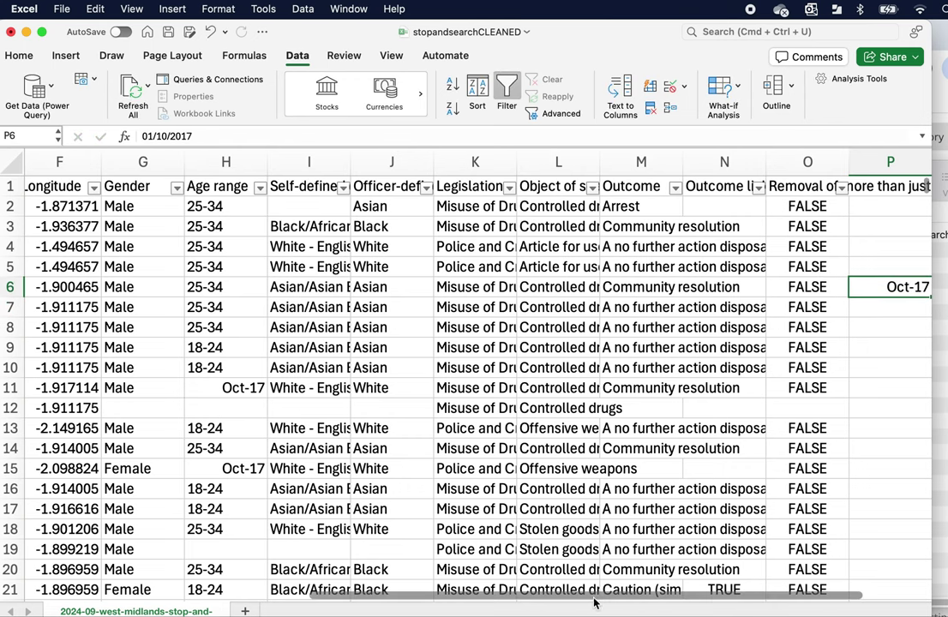
{"action": "scroll", "coordinate": [398, 603], "scroll_direction": "left", "scroll_amount": 3}
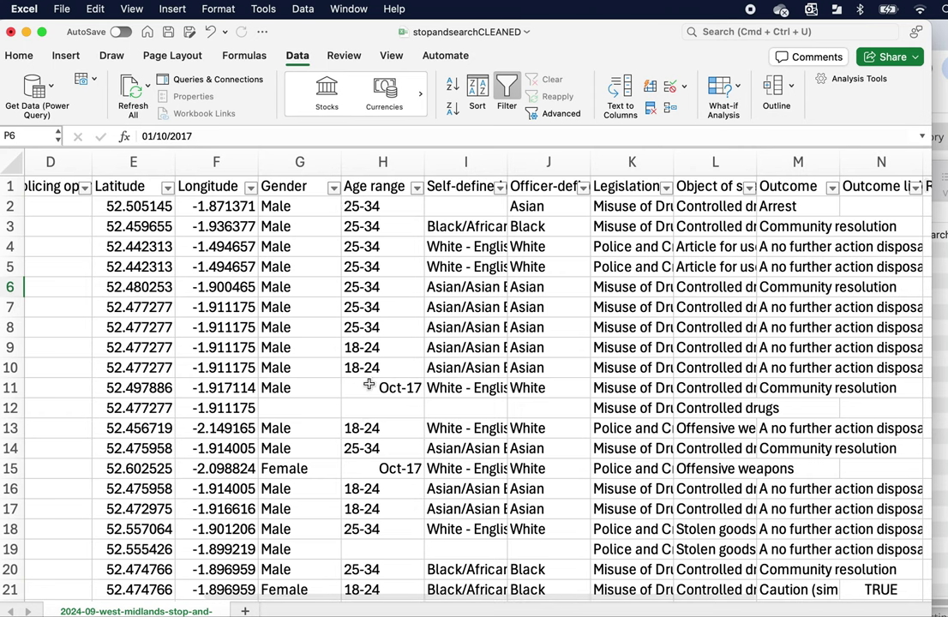
{"action": "scroll", "coordinate": [398, 600], "scroll_direction": "right", "scroll_amount": 2}
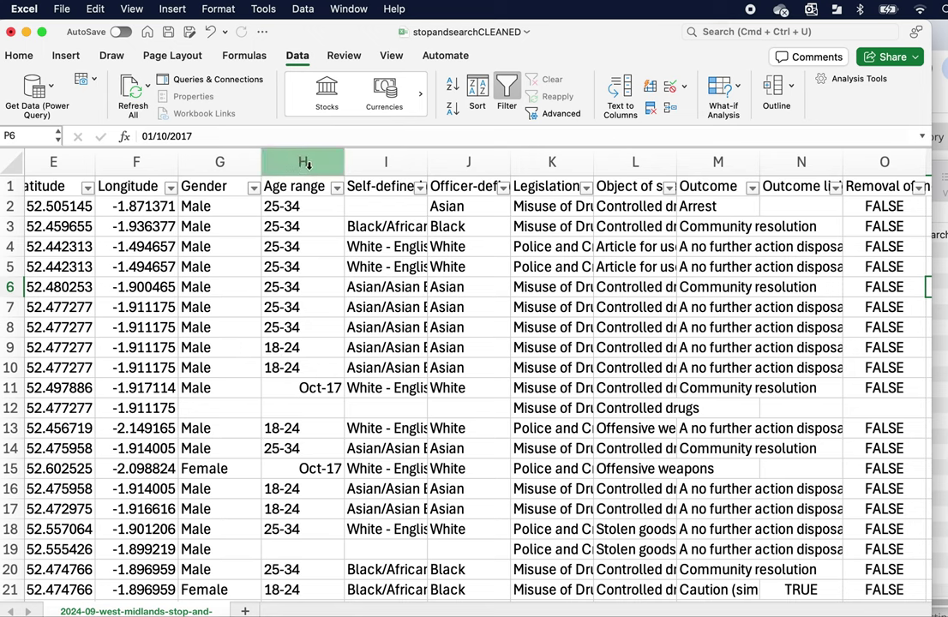
{"action": "left_click", "coordinate": [307, 163]}
{"action": "right_click", "coordinate": [310, 167]}
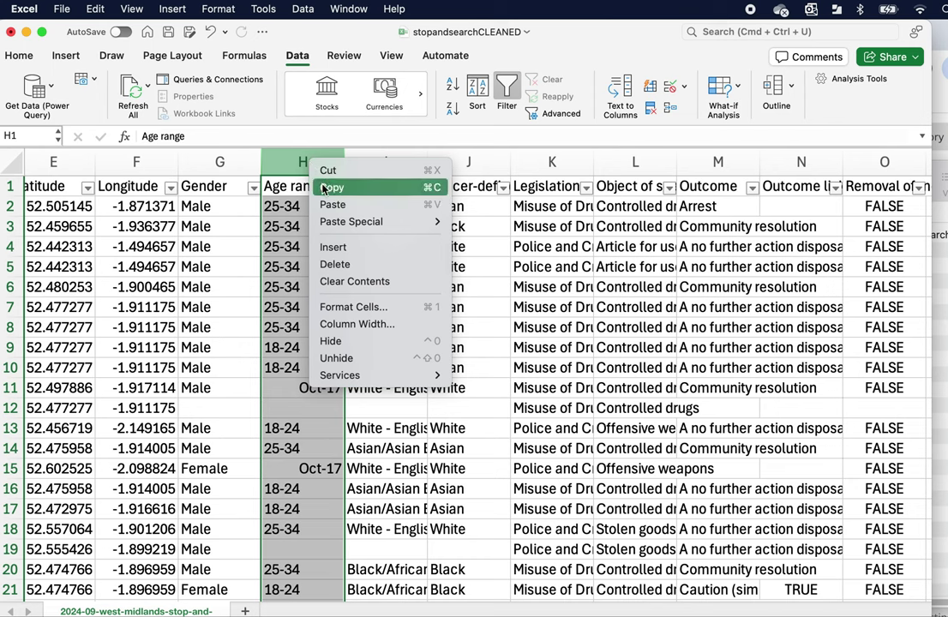
{"action": "left_click", "coordinate": [327, 191]}
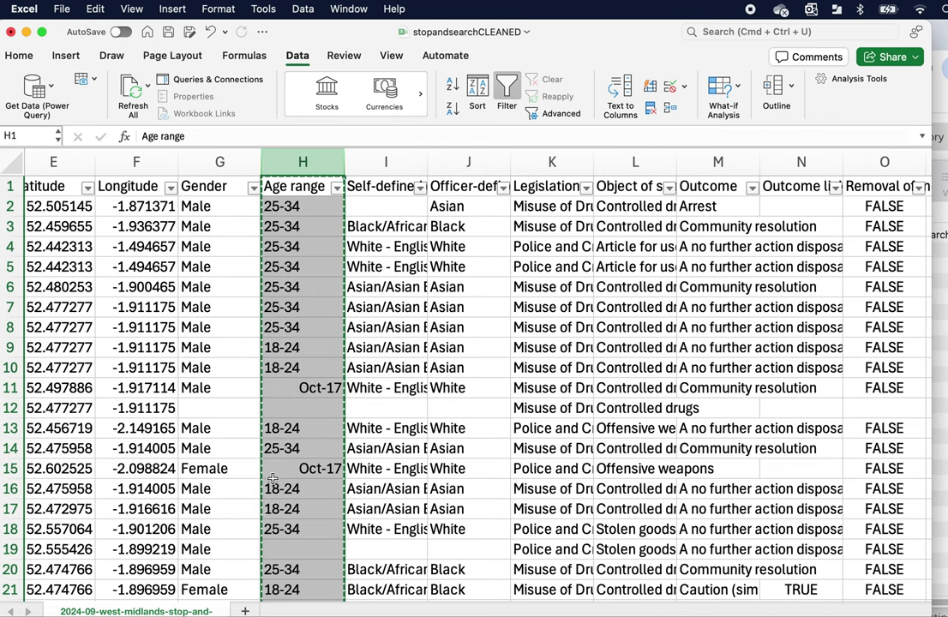
{"action": "left_click", "coordinate": [381, 161]}
{"action": "right_click", "coordinate": [382, 162]}
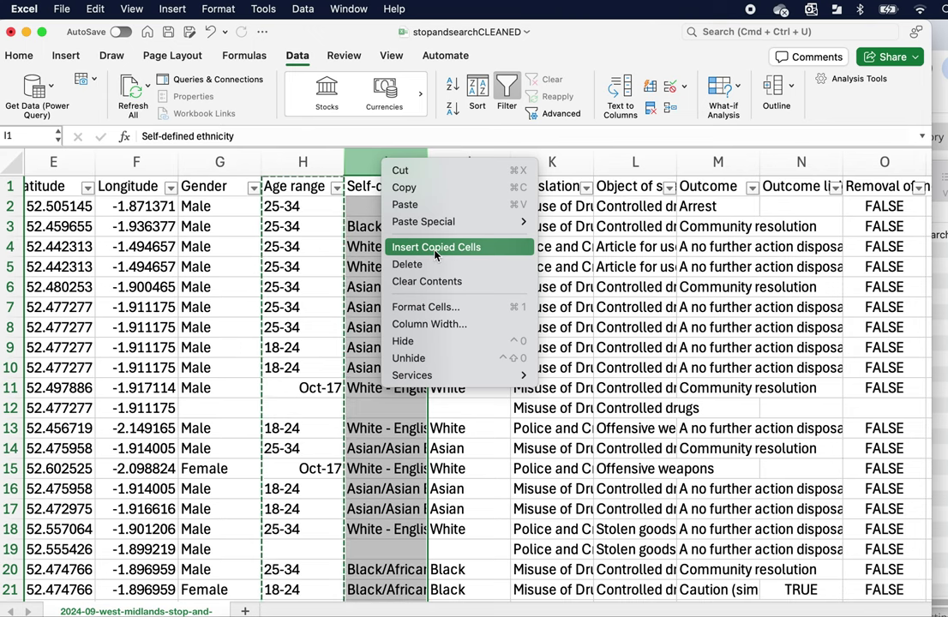
{"action": "left_click", "coordinate": [329, 163]}
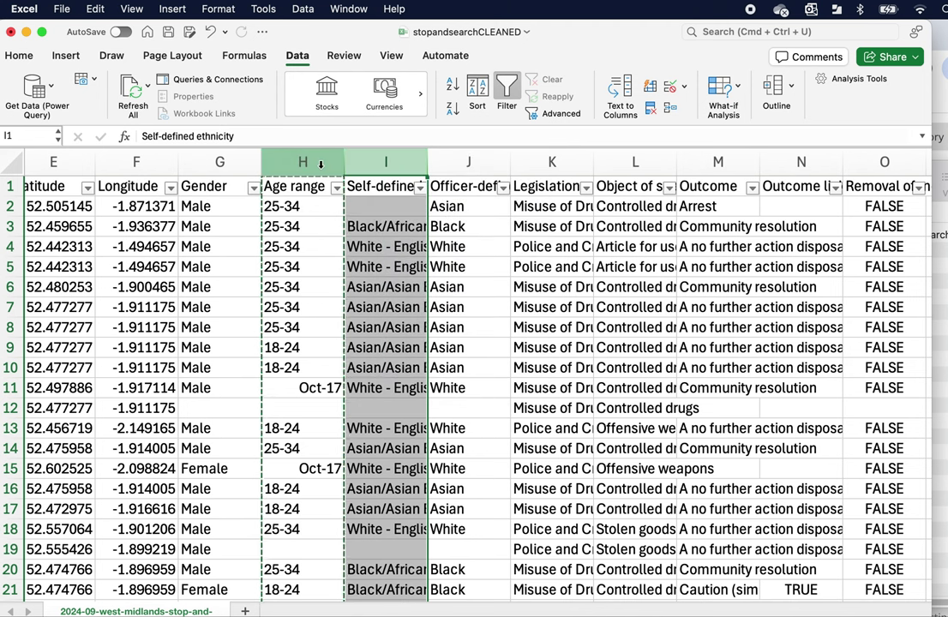
{"action": "left_click", "coordinate": [338, 164]}
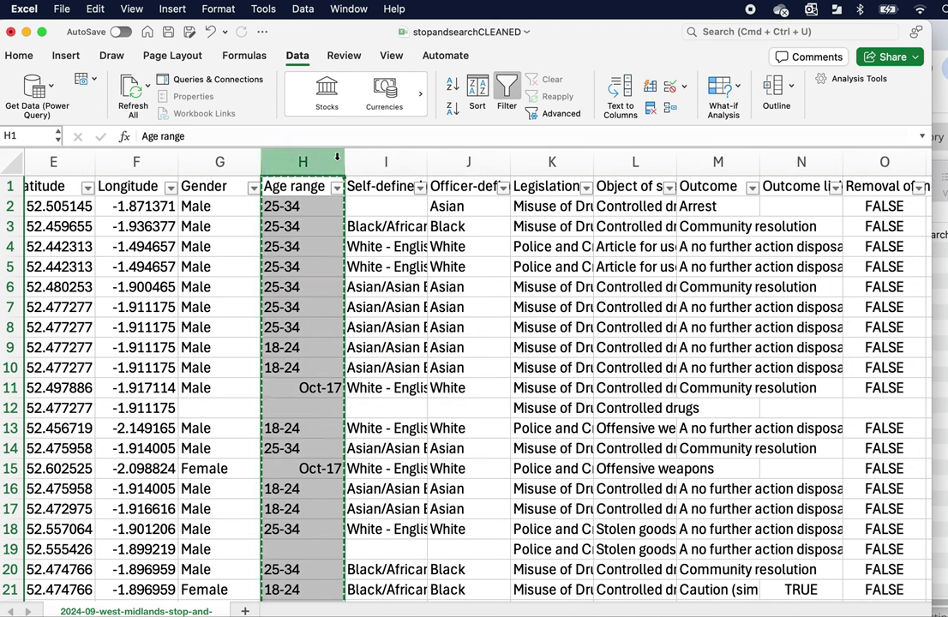
- Duplicate the Age range column by inserting a copy of it before the Self-defined ethnicity column
{"action": "right_click", "coordinate": [305, 165]}
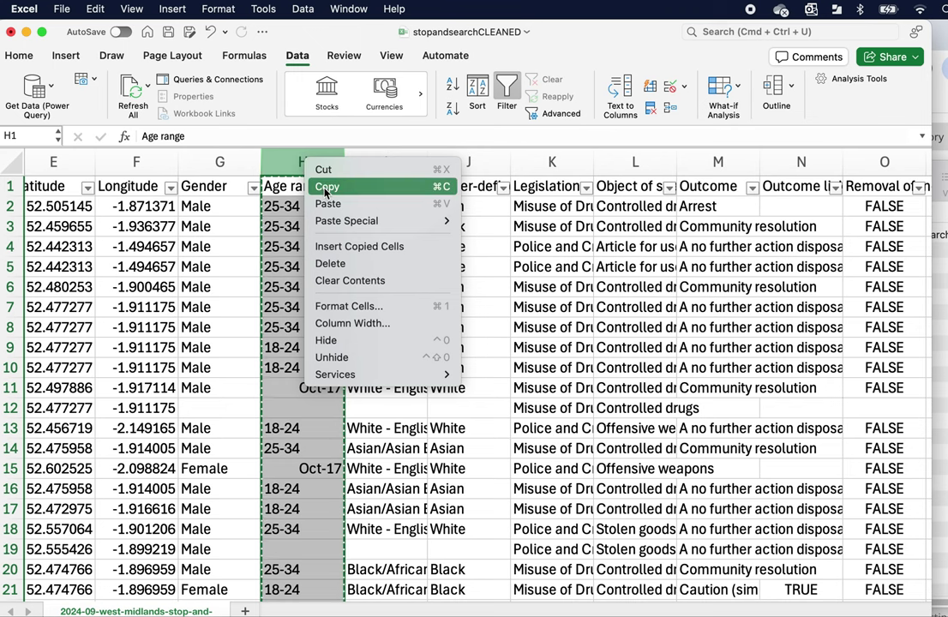
{"action": "left_click", "coordinate": [321, 186]}
{"action": "right_click", "coordinate": [395, 160]}
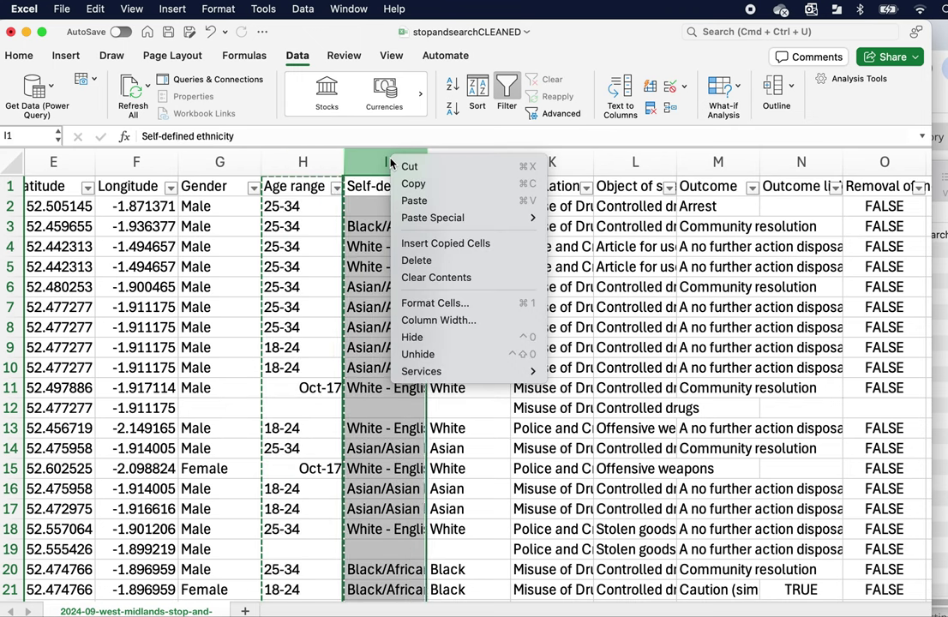
{"action": "left_click", "coordinate": [424, 244]}
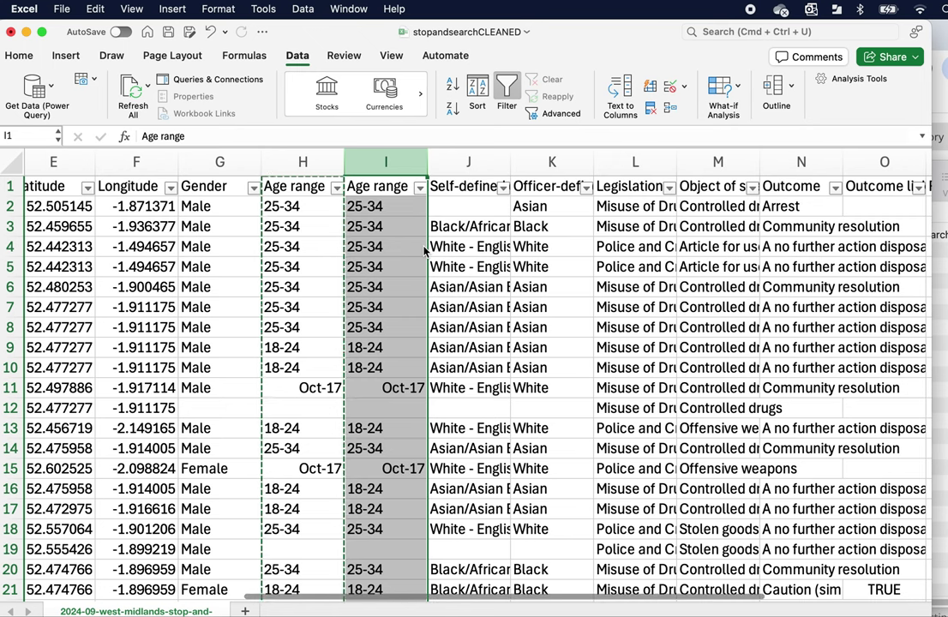
{"action": "left_click", "coordinate": [370, 228]}
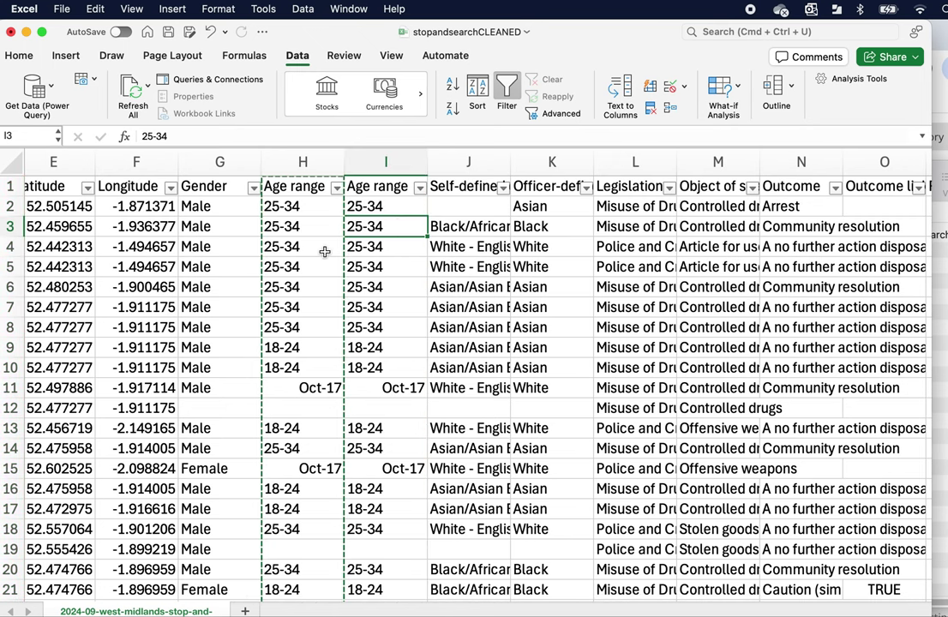
- Rename the duplicated column's header to Age range CLEANED and widen the column to fit it
{"action": "left_click", "coordinate": [367, 189]}
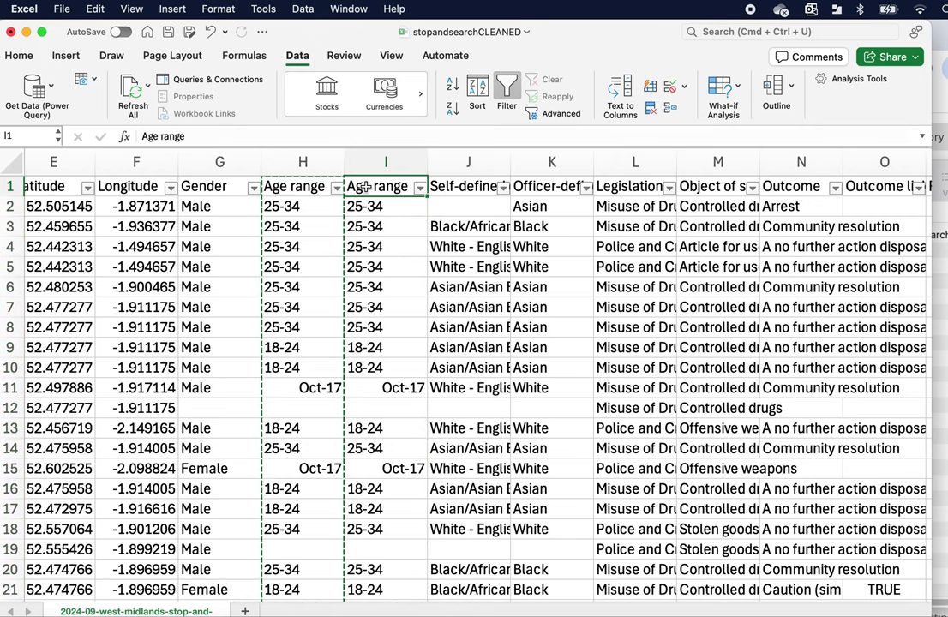
{"action": "left_click", "coordinate": [207, 136]}
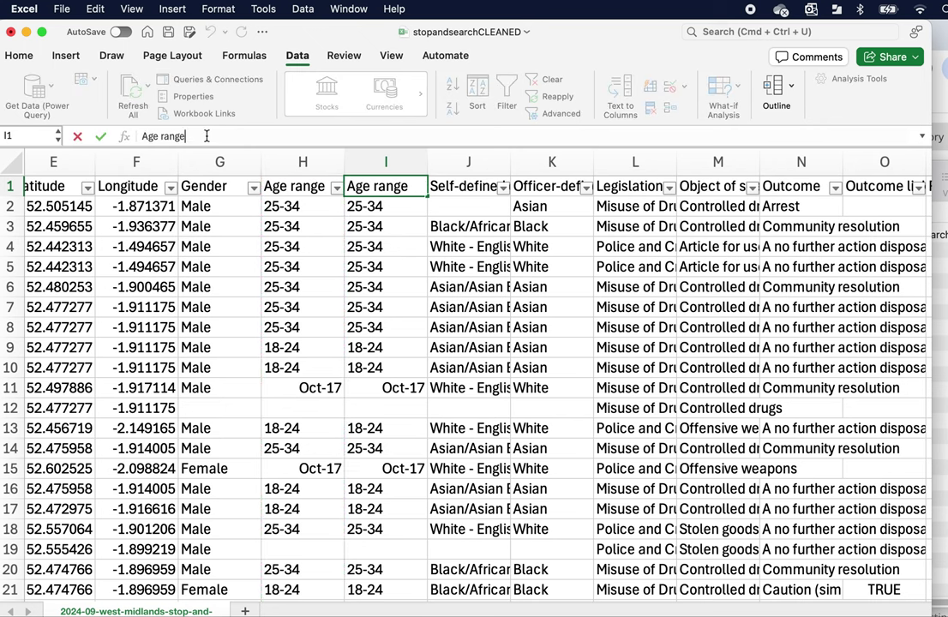
{"action": "type", "text": "CLEANED"}
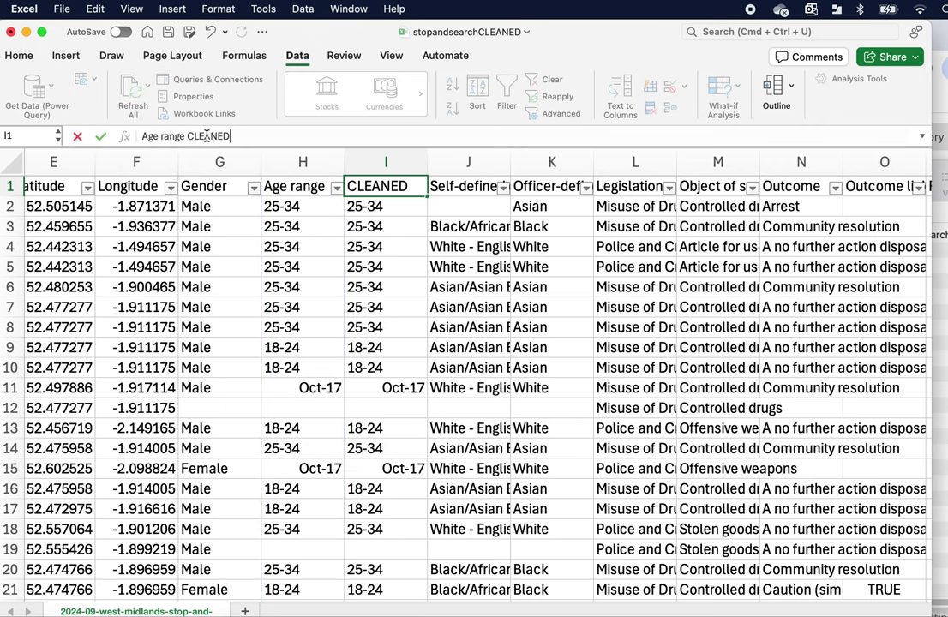
{"action": "key", "text": "Return"}
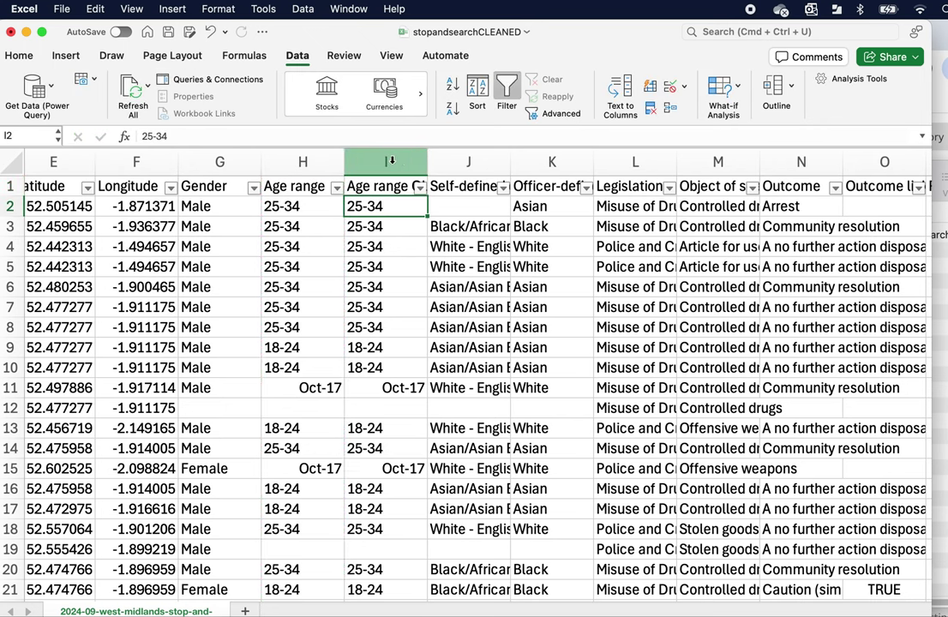
{"action": "double_click", "coordinate": [428, 161]}
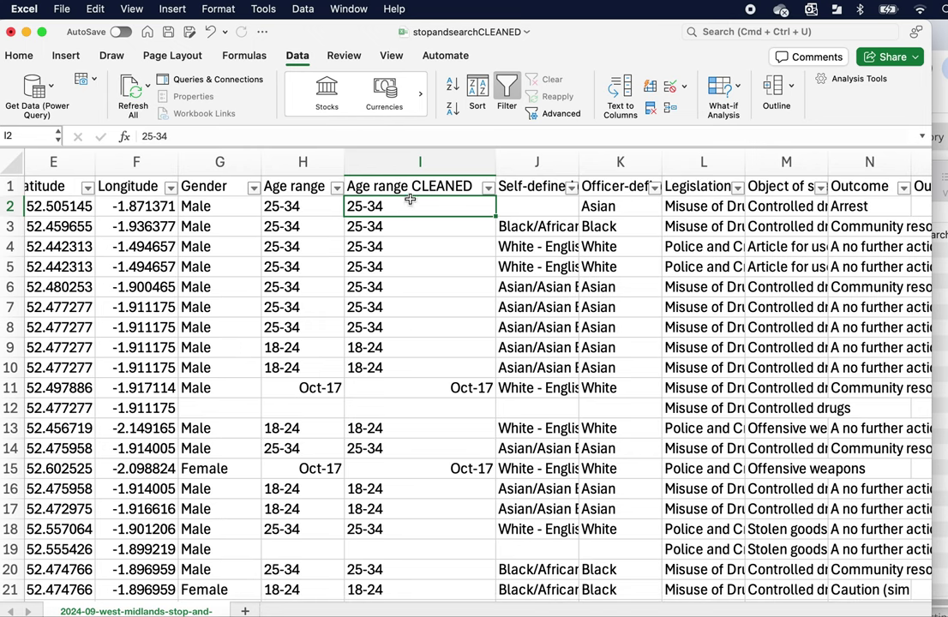
- Highlight the whole Age range CLEANED column with a yellow fill
{"action": "left_click", "coordinate": [416, 161]}
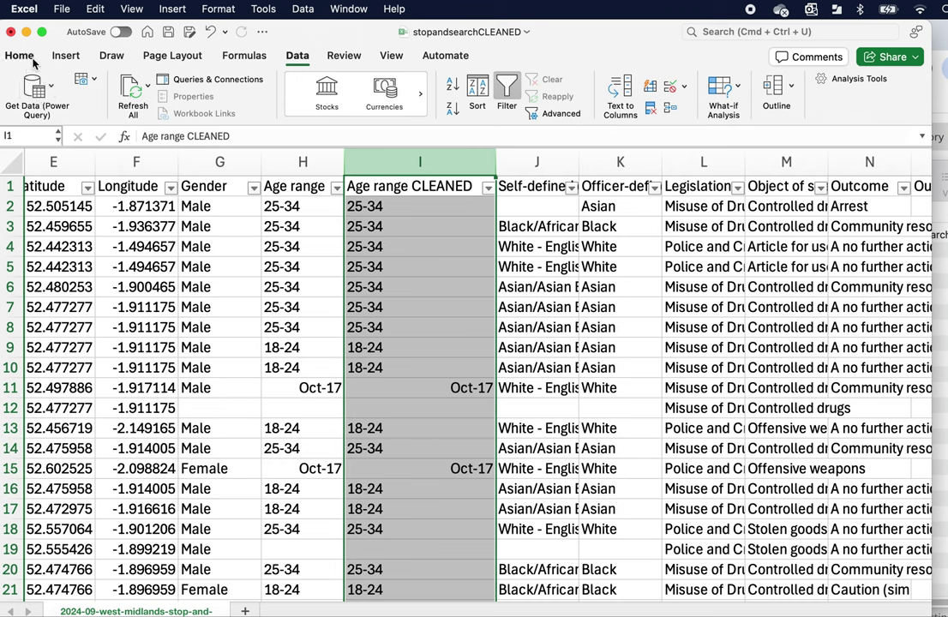
{"action": "left_click", "coordinate": [20, 56]}
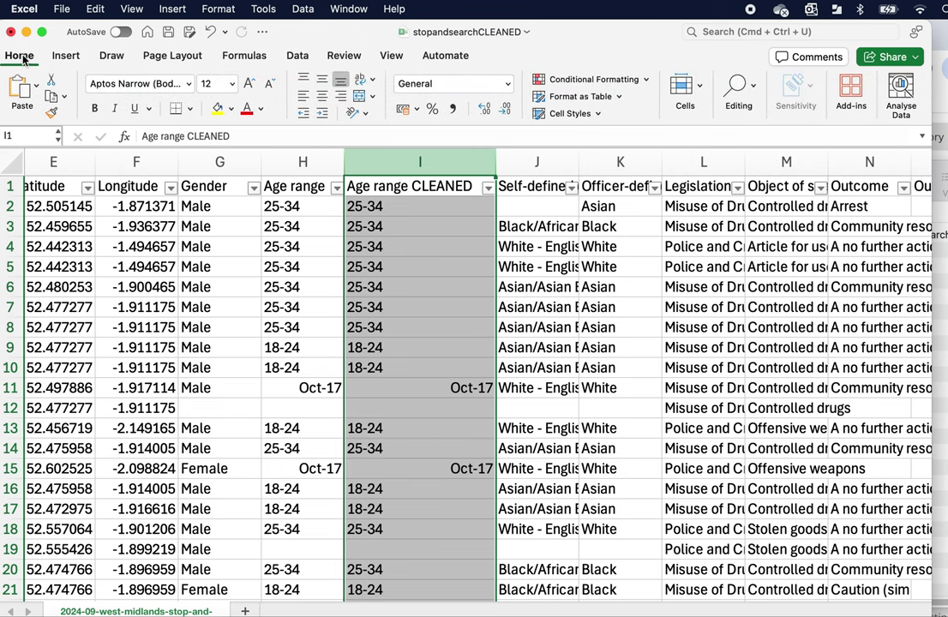
{"action": "left_click", "coordinate": [216, 111]}
{"action": "left_click", "coordinate": [429, 266]}
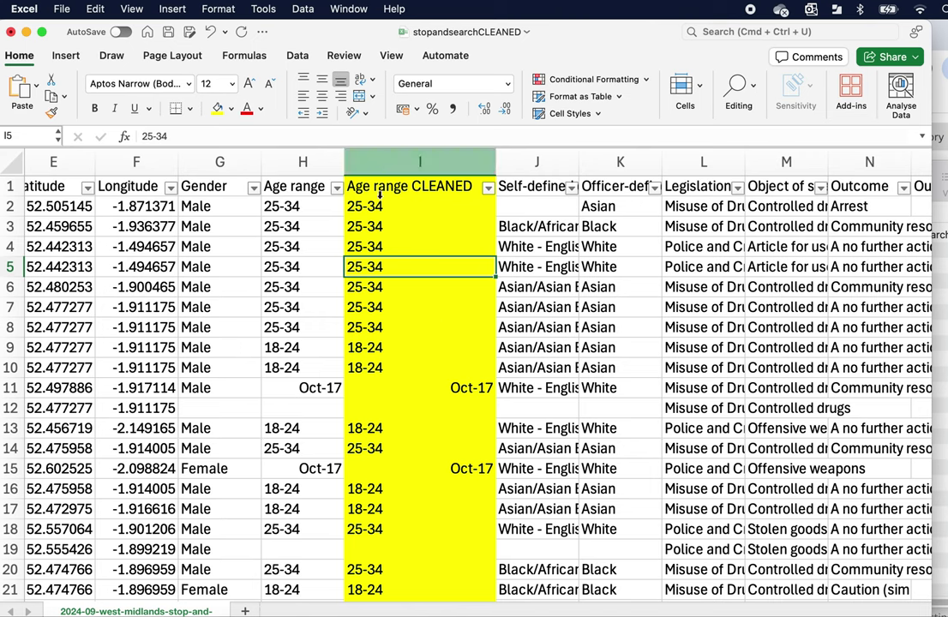
- Sort the data by the Age range CLEANED column from oldest to newest, starting from a date-like cell
{"action": "left_click", "coordinate": [478, 467]}
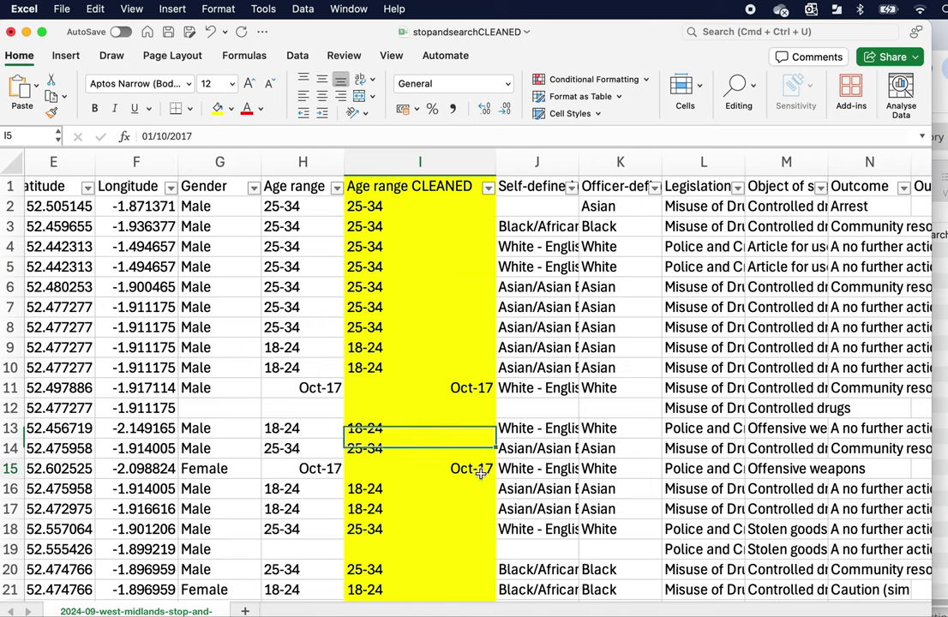
{"action": "left_click", "coordinate": [472, 387]}
{"action": "left_click", "coordinate": [478, 469]}
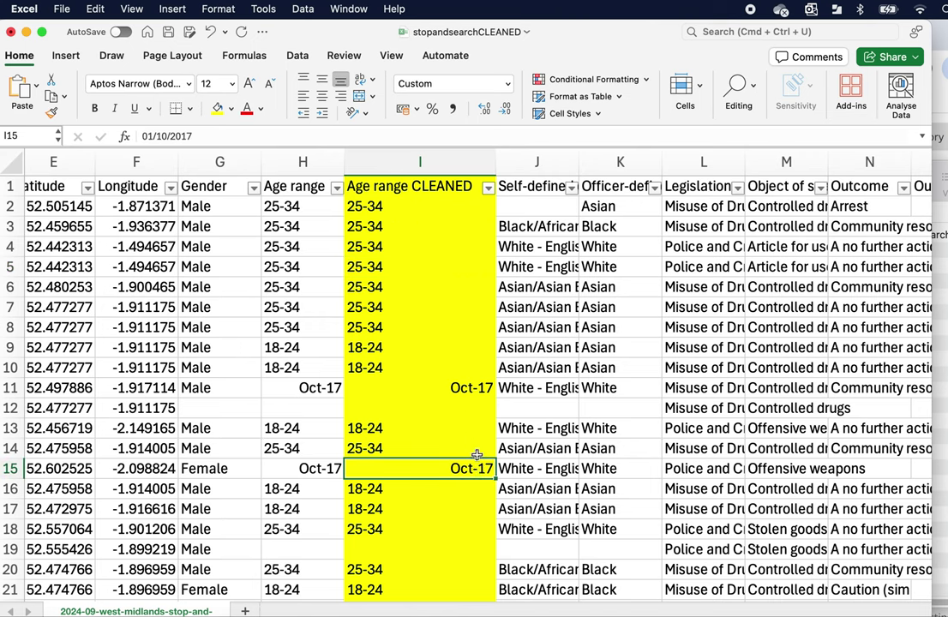
{"action": "left_click", "coordinate": [411, 388]}
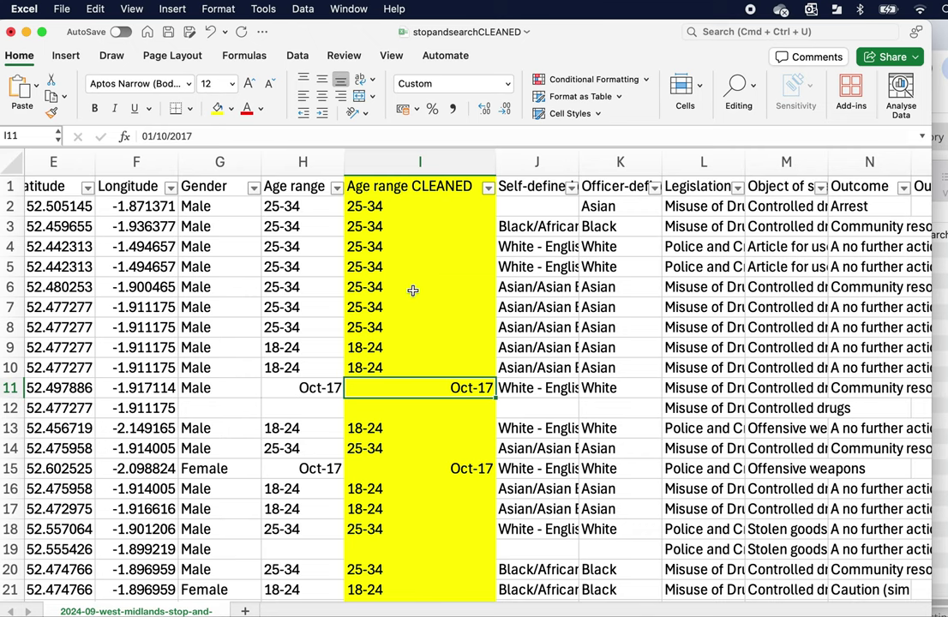
{"action": "left_click", "coordinate": [298, 57]}
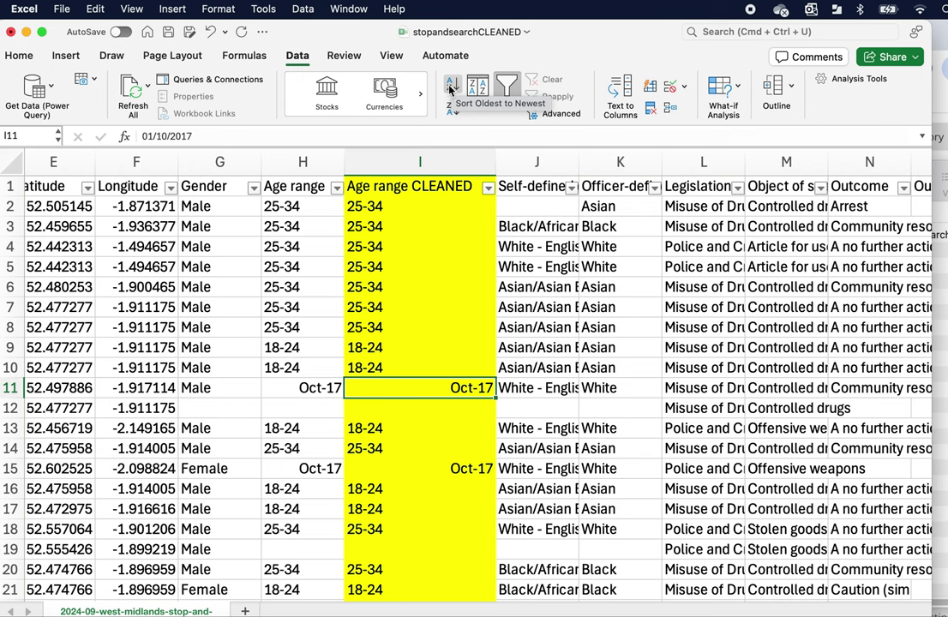
{"action": "left_click", "coordinate": [450, 89]}
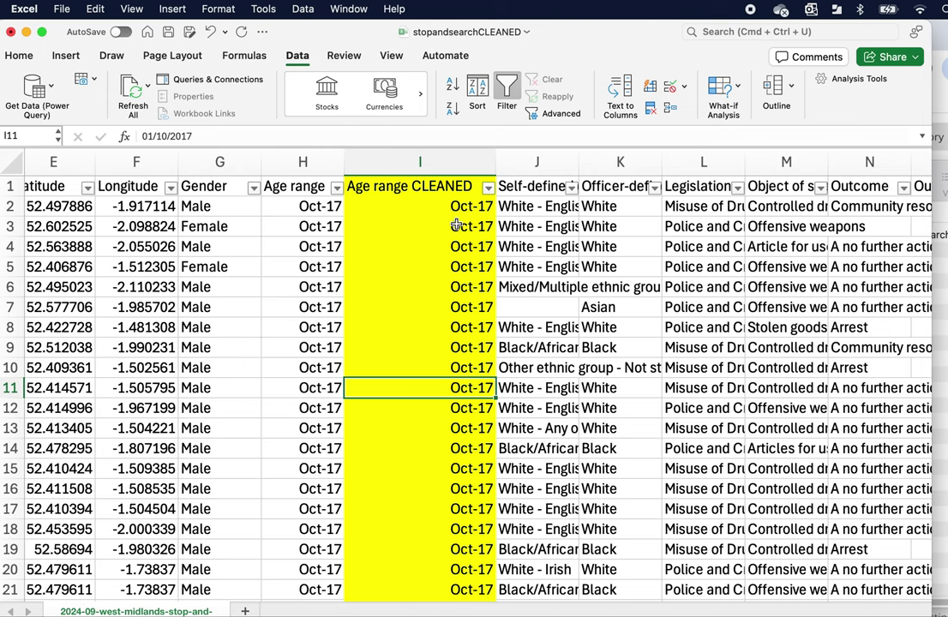
- Examine the sorted Age range CLEANED column to find where the date-like entries end and the 18-24 band begins
{"action": "left_click", "coordinate": [436, 206]}
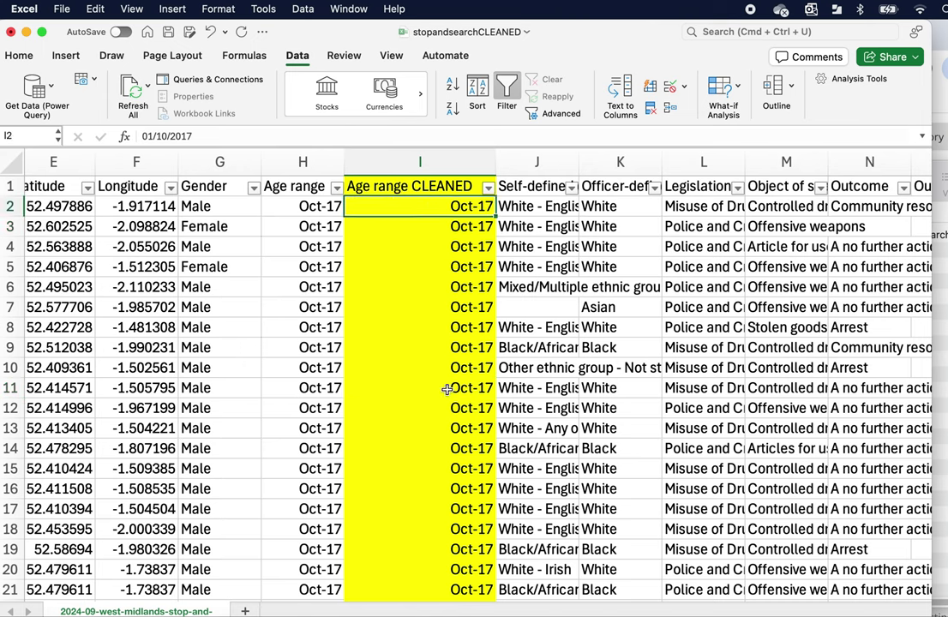
{"action": "scroll", "coordinate": [438, 377], "scroll_direction": "down", "scroll_amount": 5}
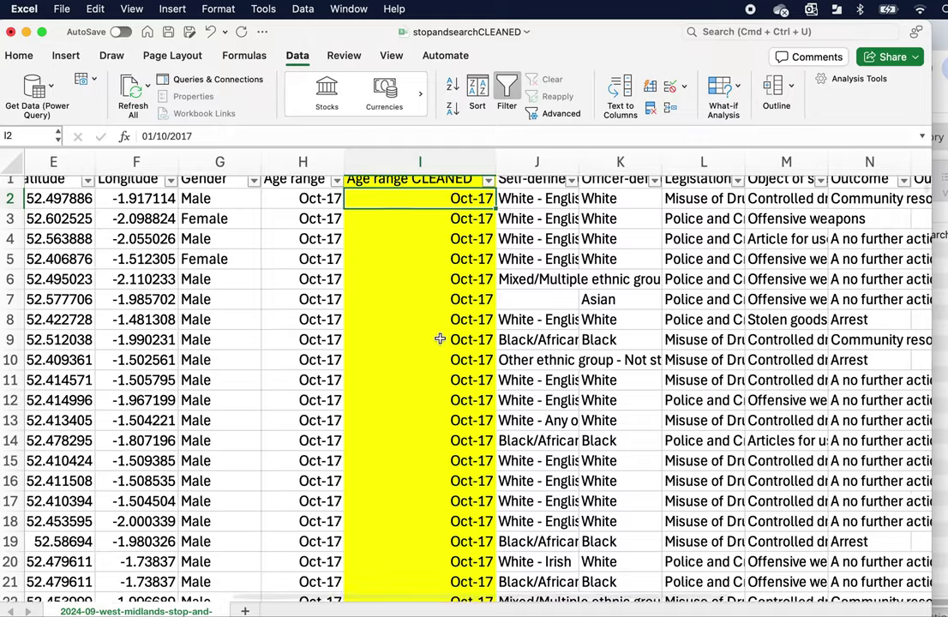
{"action": "scroll", "coordinate": [437, 360], "scroll_direction": "down", "scroll_amount": 20}
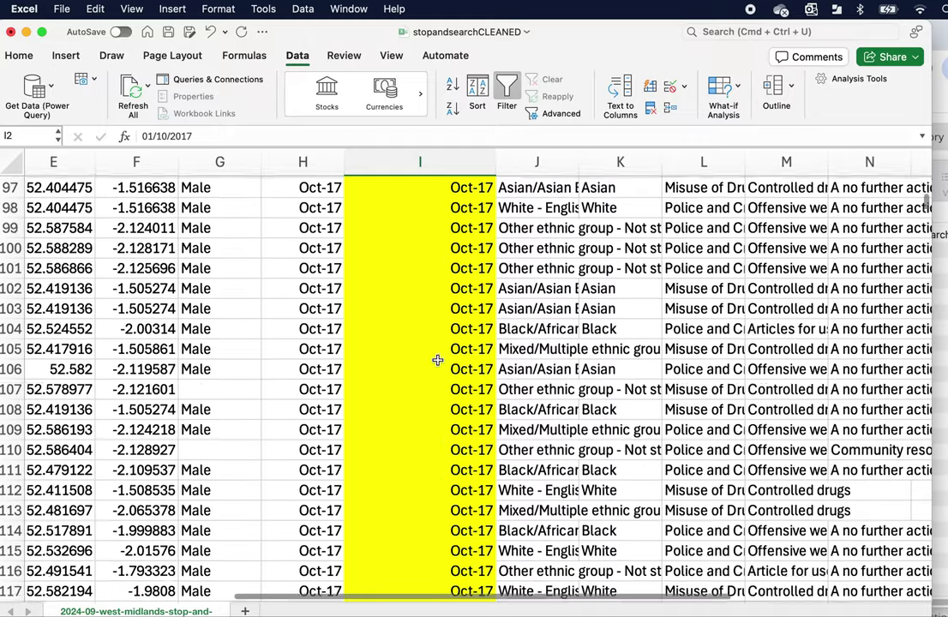
{"action": "scroll", "coordinate": [437, 360], "scroll_direction": "down", "scroll_amount": 20}
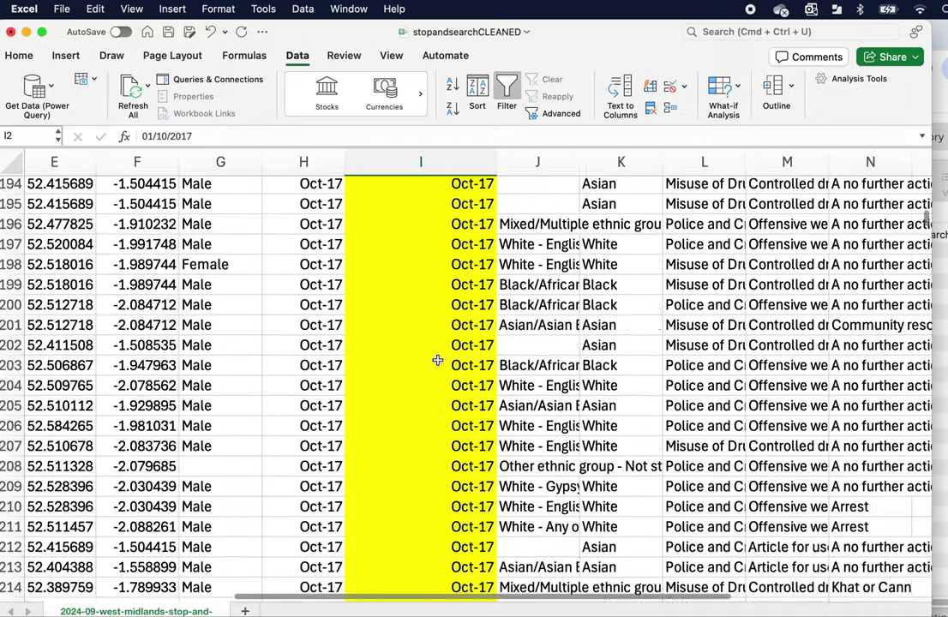
{"action": "scroll", "coordinate": [437, 359], "scroll_direction": "down", "scroll_amount": 20}
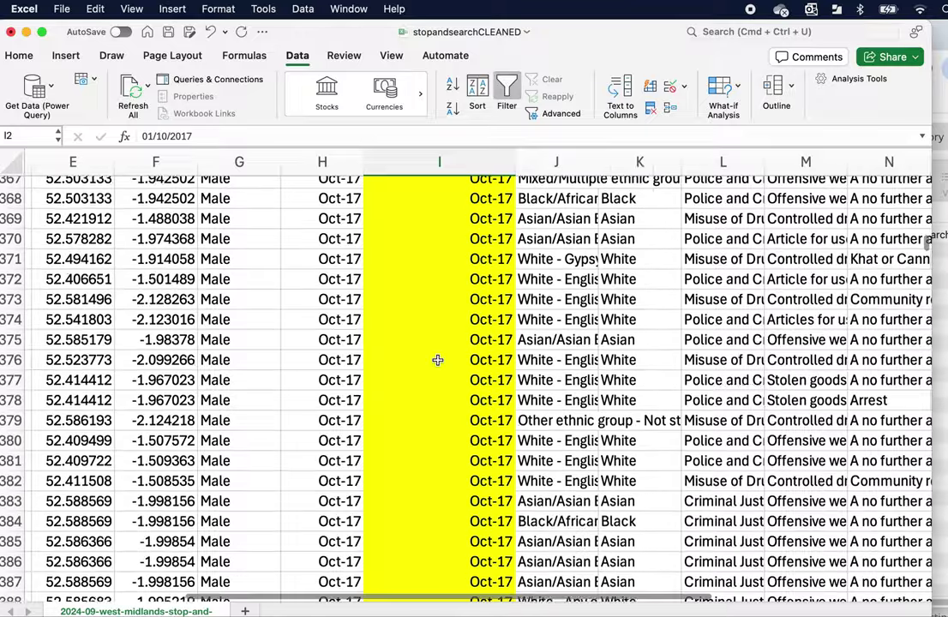
{"action": "scroll", "coordinate": [437, 360], "scroll_direction": "up", "scroll_amount": 12}
{"action": "scroll", "coordinate": [437, 360], "scroll_direction": "down", "scroll_amount": 8}
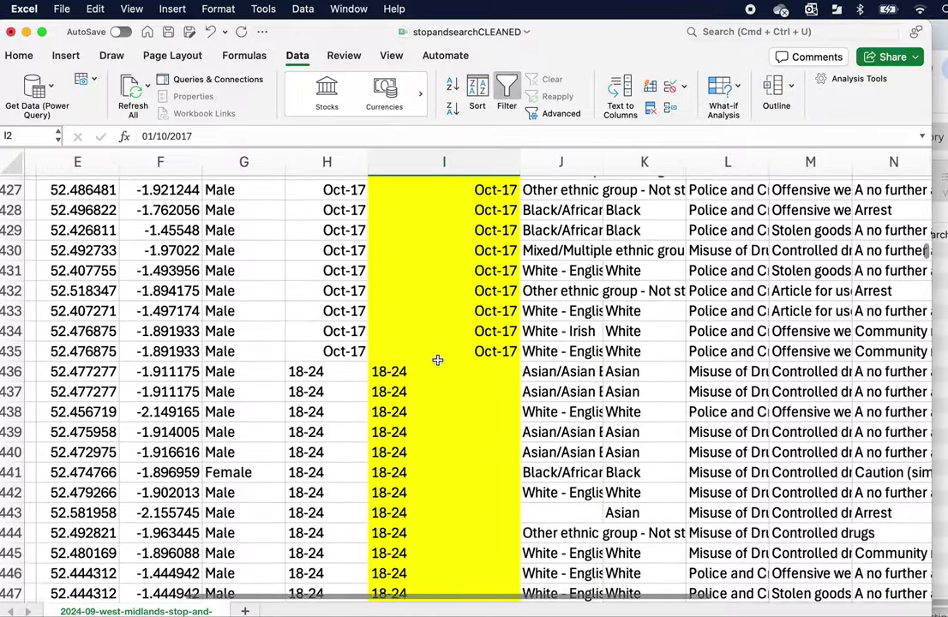
{"action": "scroll", "coordinate": [403, 343], "scroll_direction": "down", "scroll_amount": 14}
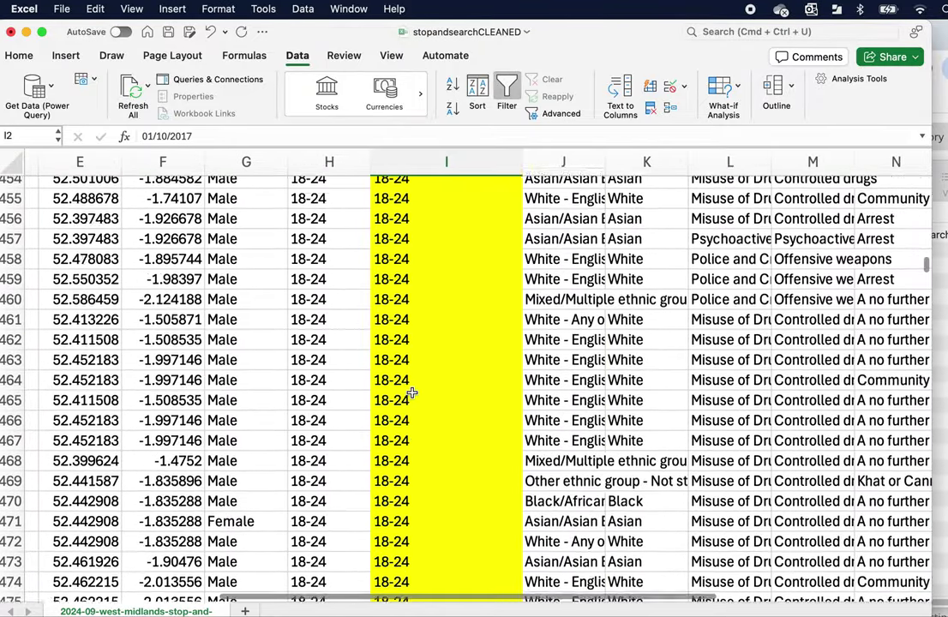
{"action": "scroll", "coordinate": [411, 392], "scroll_direction": "up", "scroll_amount": 20}
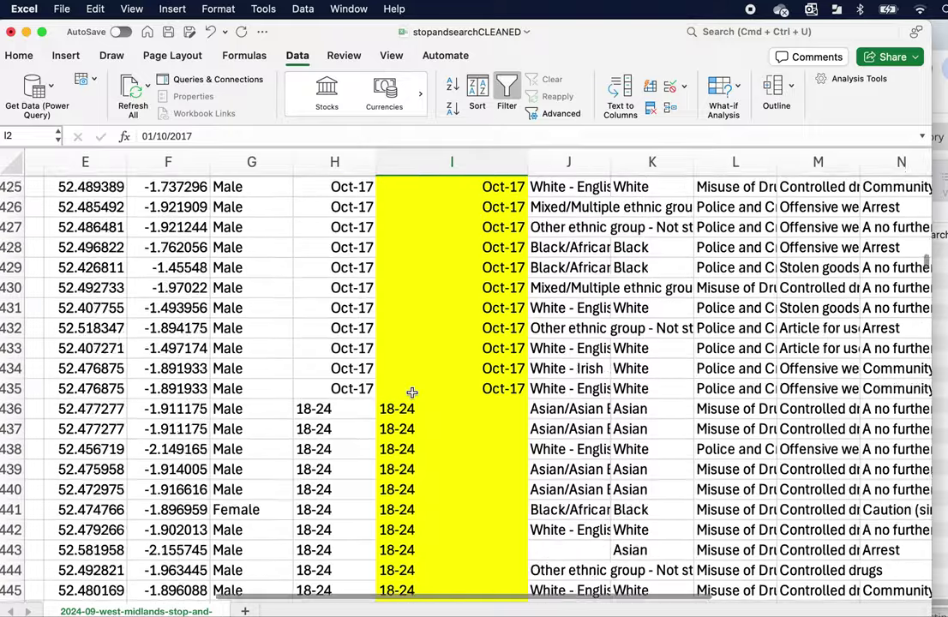
{"action": "scroll", "coordinate": [412, 392], "scroll_direction": "down", "scroll_amount": 9}
{"action": "scroll", "coordinate": [437, 326], "scroll_direction": "up", "scroll_amount": 20}
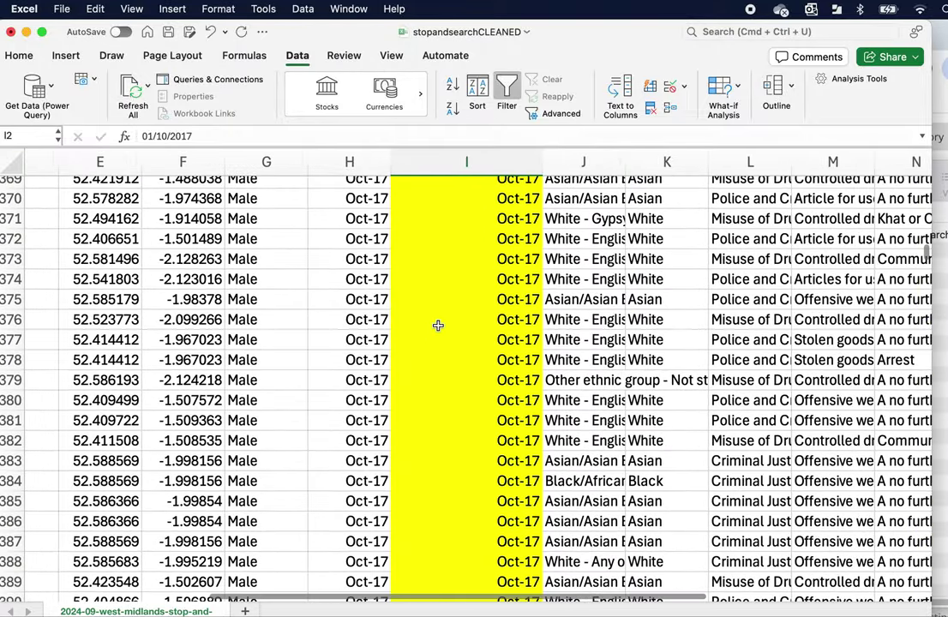
{"action": "scroll", "coordinate": [437, 326], "scroll_direction": "up", "scroll_amount": 20}
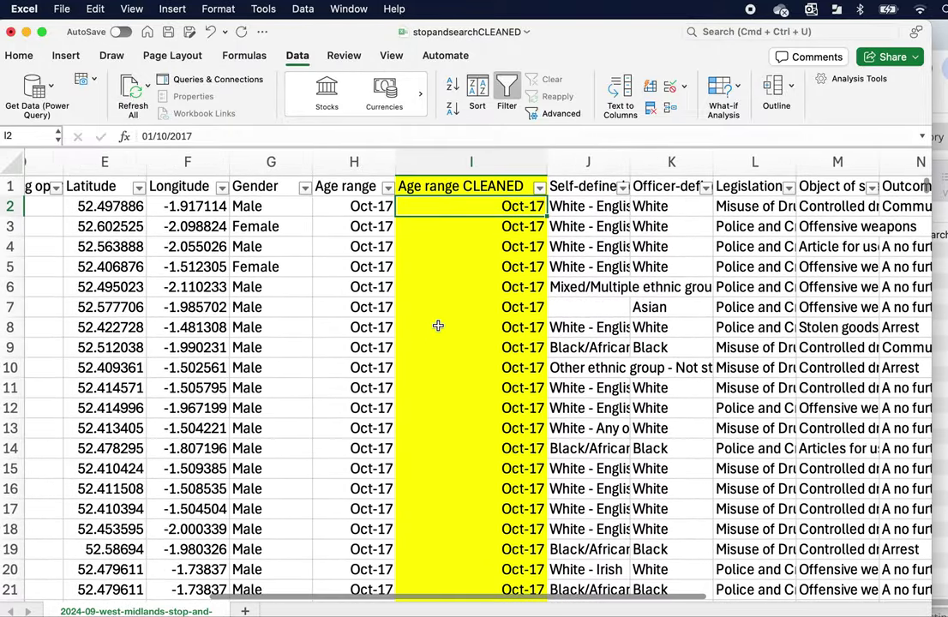
{"action": "scroll", "coordinate": [437, 326], "scroll_direction": "down", "scroll_amount": 1}
{"action": "left_click", "coordinate": [483, 320]}
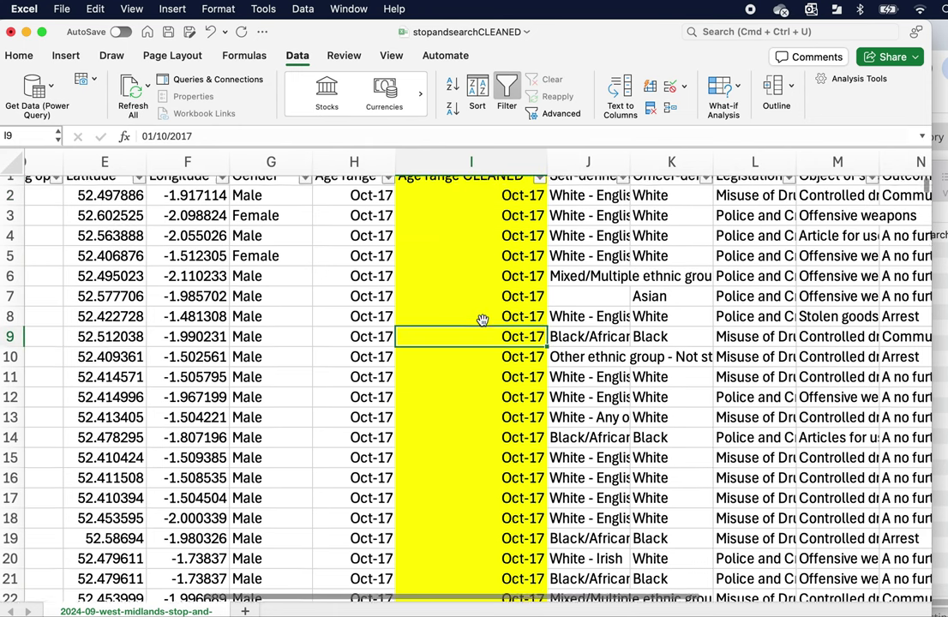
{"action": "scroll", "coordinate": [482, 319], "scroll_direction": "up", "scroll_amount": 1}
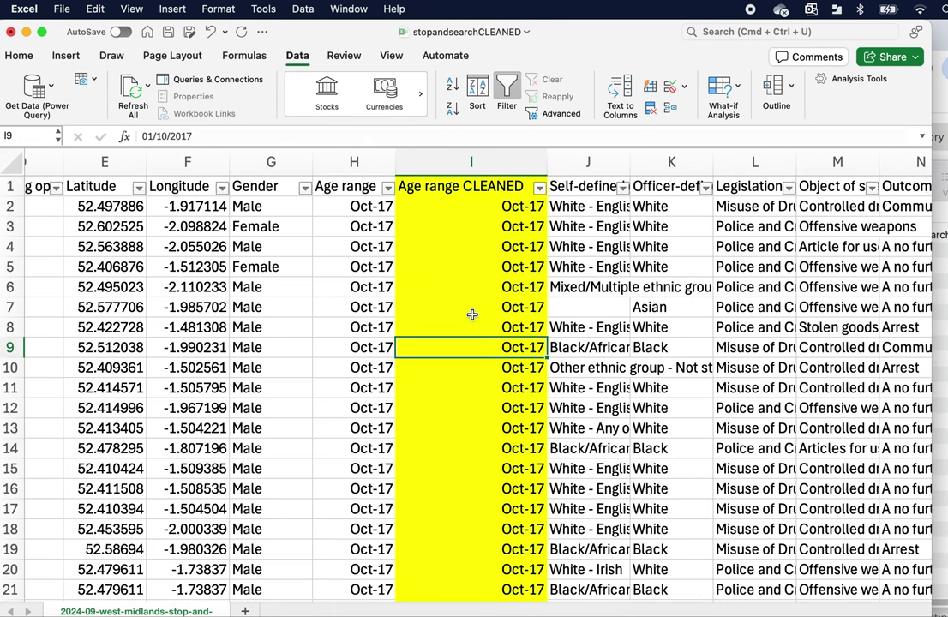
- Filter the Age range CLEANED column to show only the entries grouped under 2017
{"action": "left_click", "coordinate": [539, 188]}
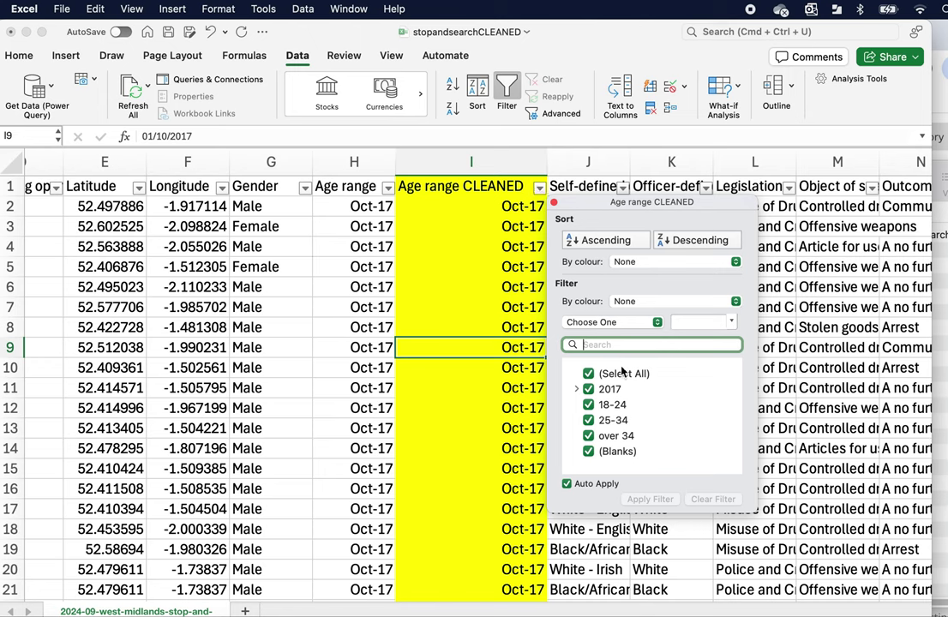
{"action": "left_click", "coordinate": [589, 374]}
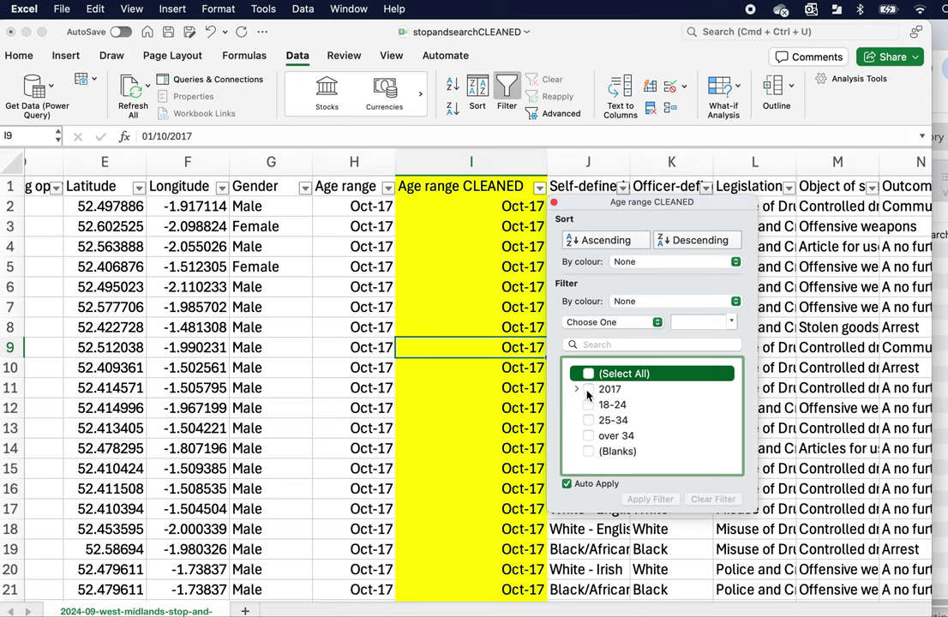
{"action": "left_click", "coordinate": [576, 390]}
{"action": "left_click", "coordinate": [577, 390]}
{"action": "left_click", "coordinate": [589, 390]}
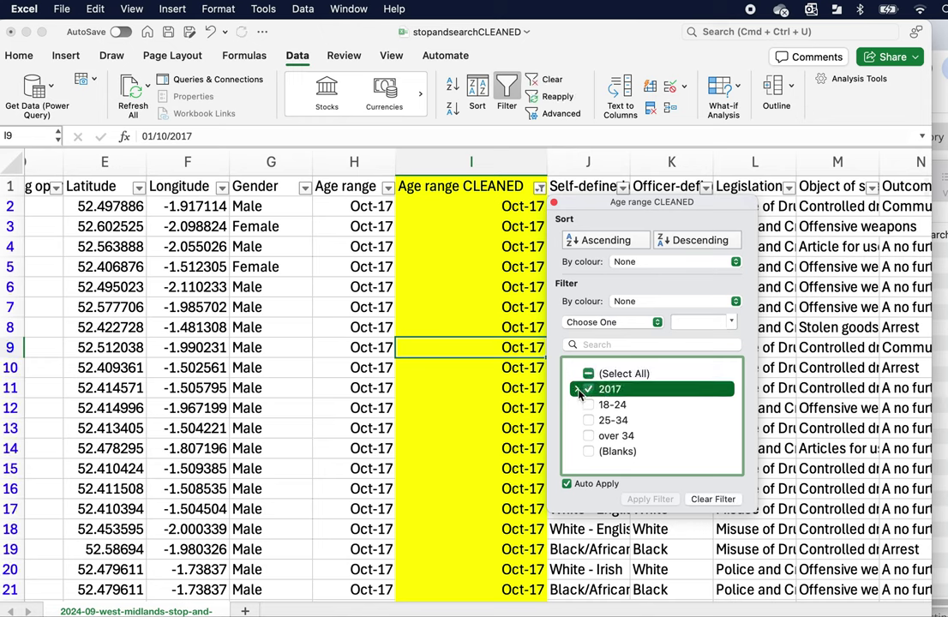
{"action": "left_click", "coordinate": [576, 390]}
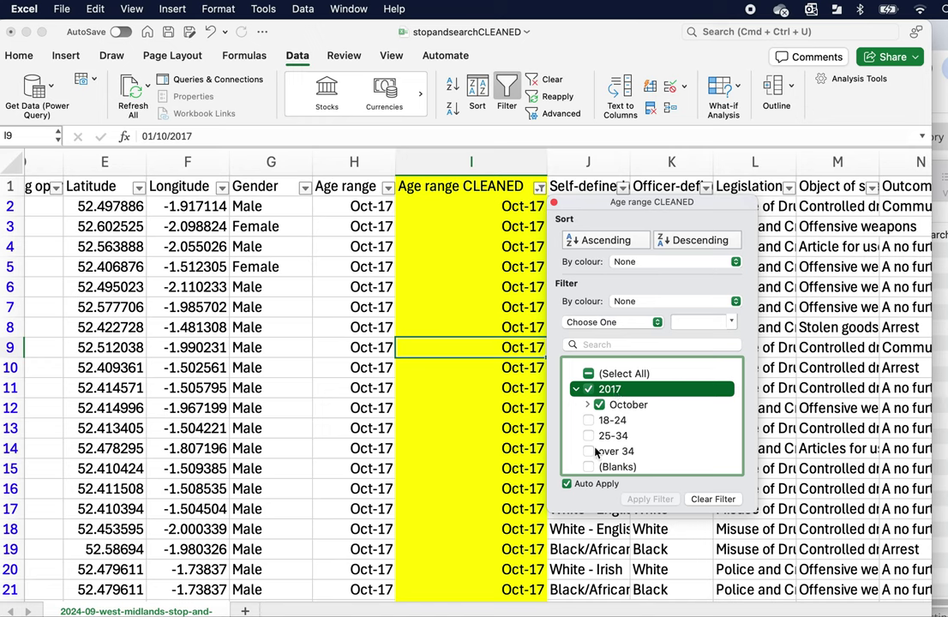
{"action": "left_click", "coordinate": [502, 388]}
{"action": "left_click", "coordinate": [497, 369]}
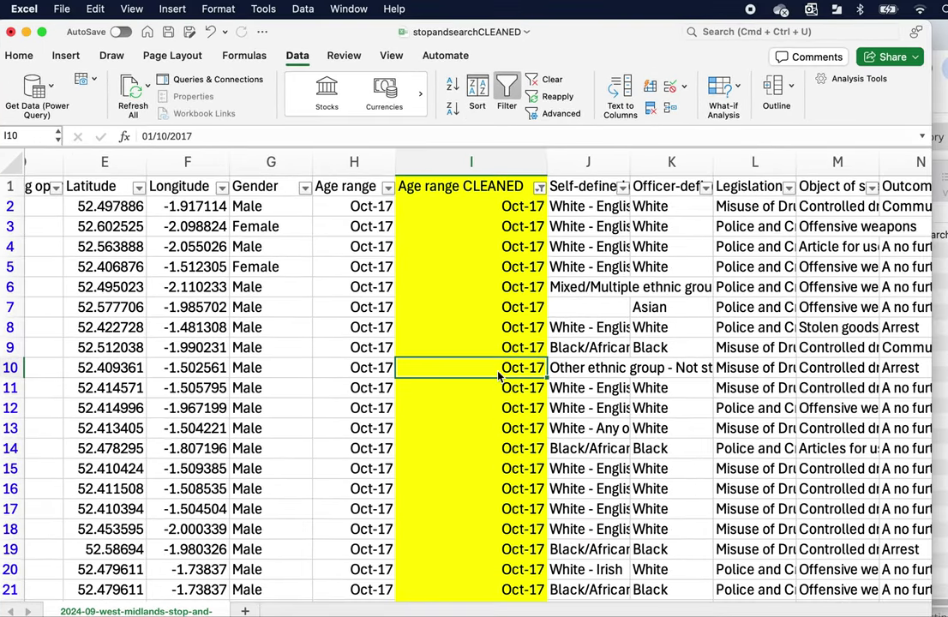
- Check the filtered Age range CLEANED column down to its last data row and return to its first rows
{"action": "key", "text": "super+Down"}
{"action": "scroll", "coordinate": [437, 428], "scroll_direction": "down", "scroll_amount": 2}
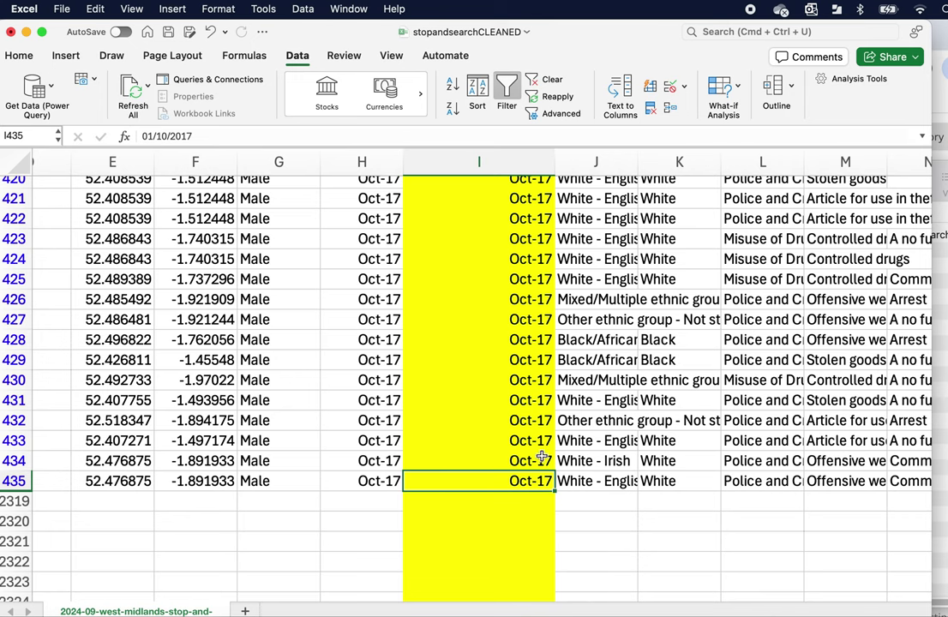
{"action": "scroll", "coordinate": [554, 420], "scroll_direction": "up", "scroll_amount": 5}
{"action": "scroll", "coordinate": [554, 421], "scroll_direction": "right", "scroll_amount": 1}
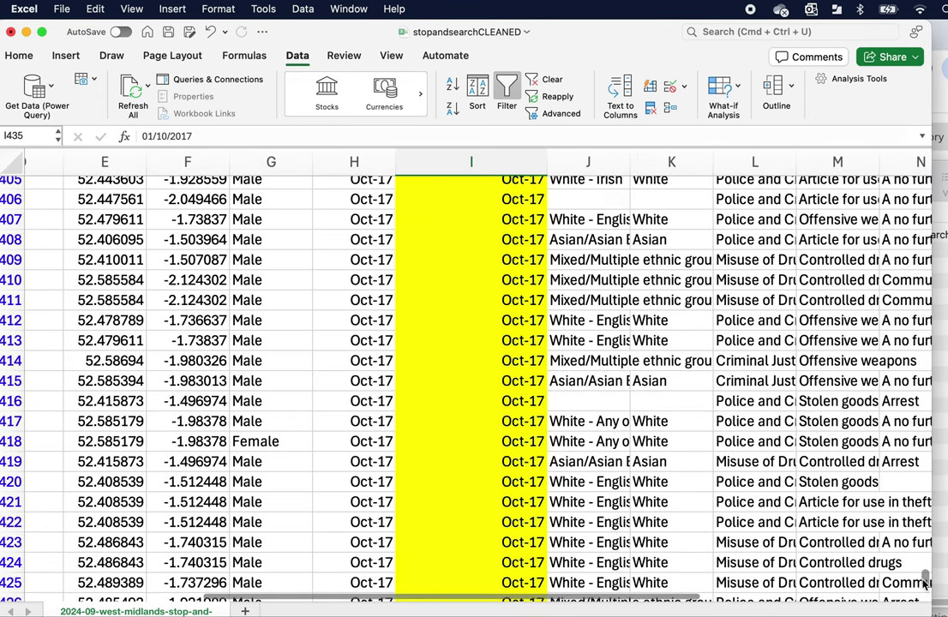
{"action": "scroll", "coordinate": [925, 581], "scroll_direction": "up", "scroll_amount": 20}
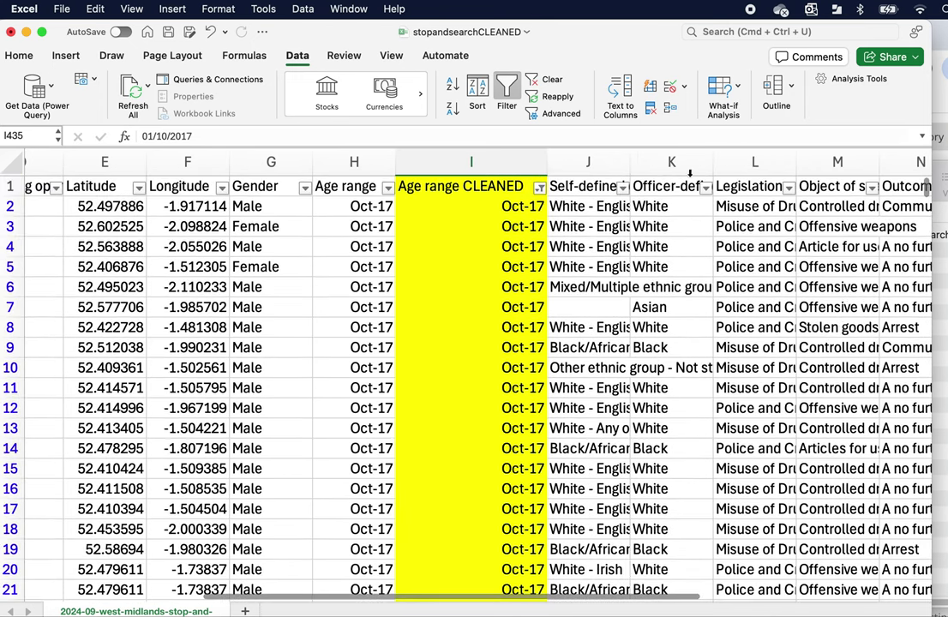
{"action": "left_click", "coordinate": [472, 162]}
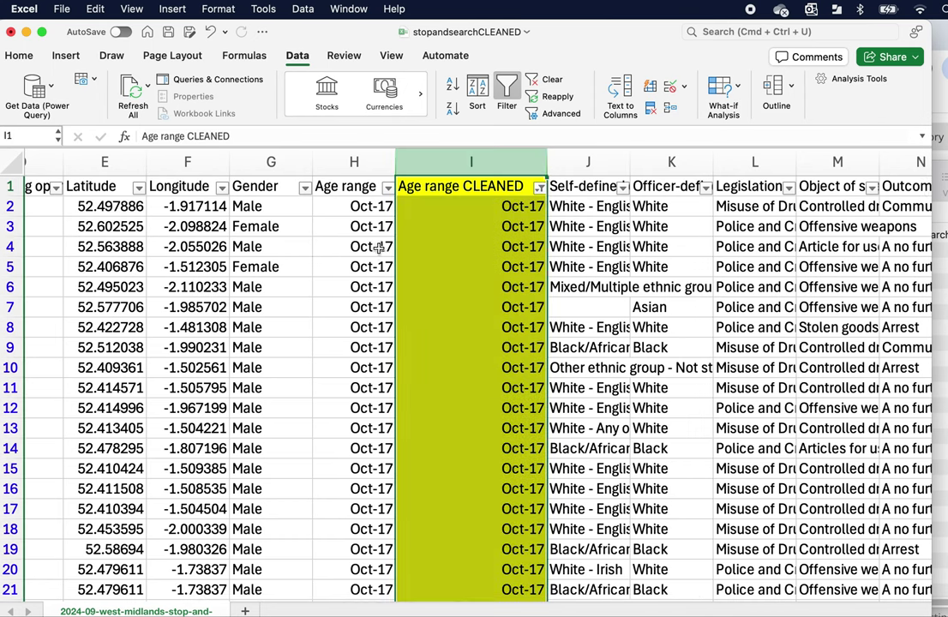
{"action": "left_click", "coordinate": [469, 266]}
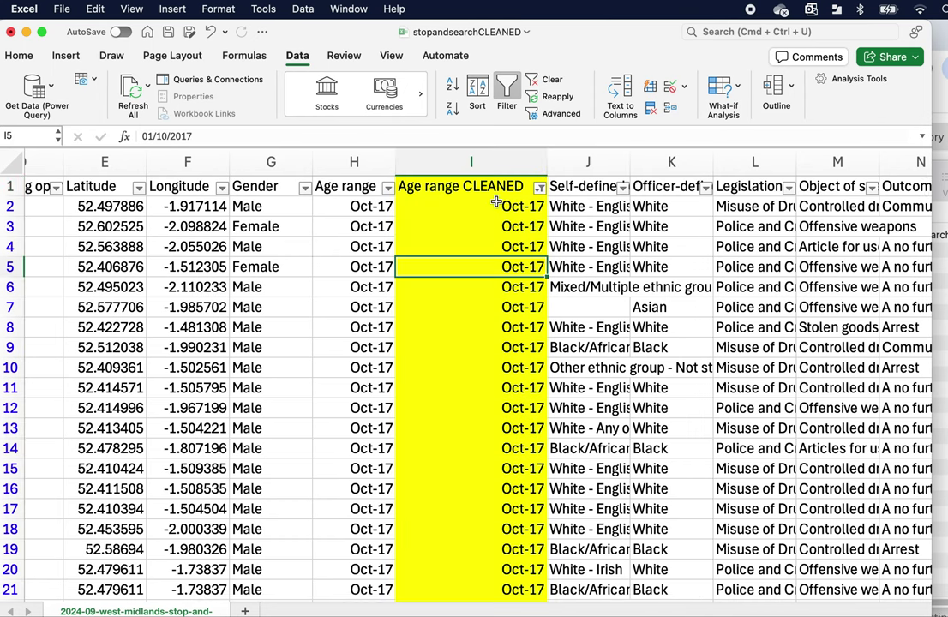
- Clear the filtered contents of the Age range CLEANED column and re-enter its heading as Age range CLEANED
{"action": "left_click", "coordinate": [473, 160]}
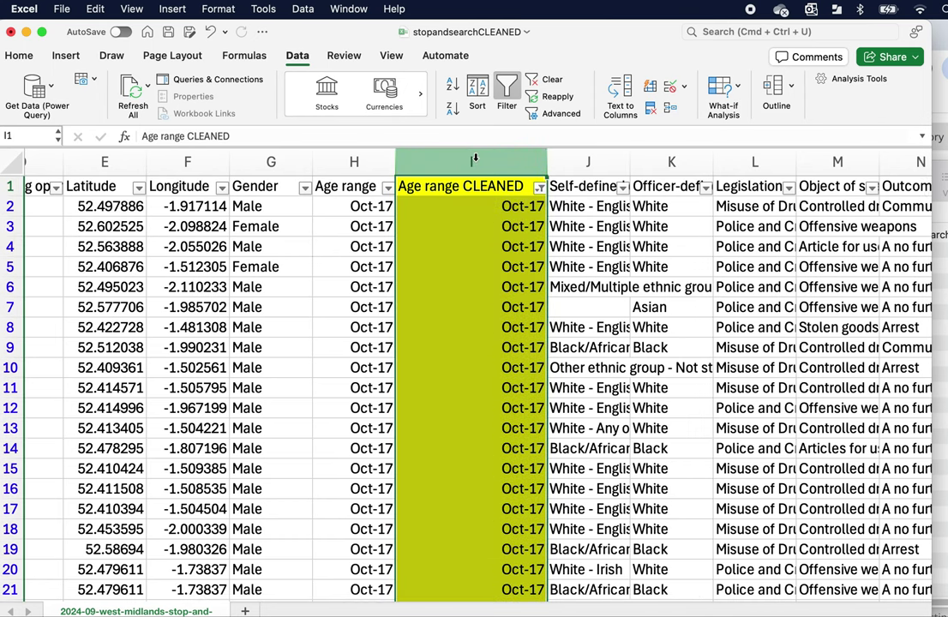
{"action": "key", "text": "Delete"}
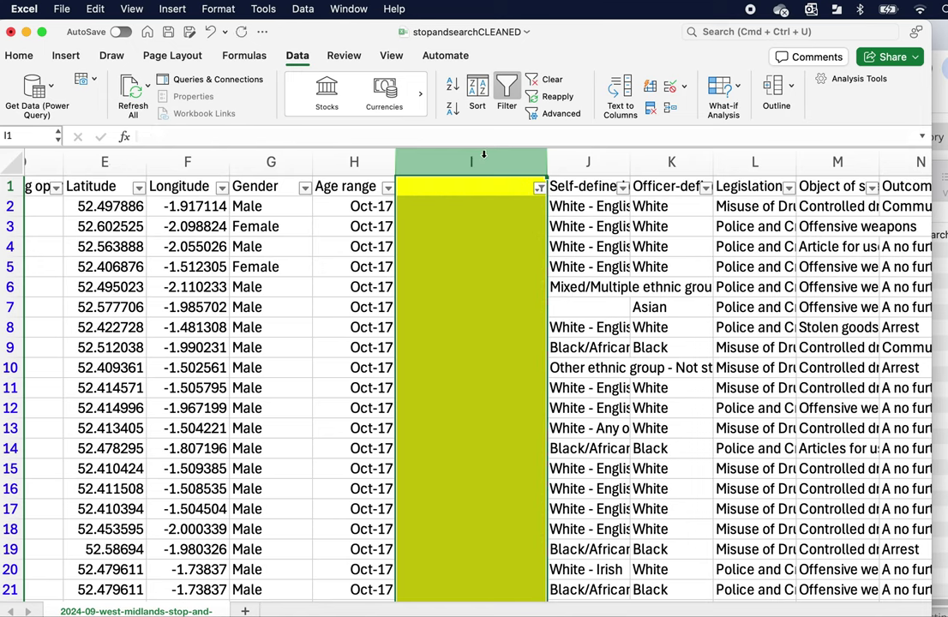
{"action": "left_click", "coordinate": [470, 209]}
{"action": "left_click", "coordinate": [461, 185]}
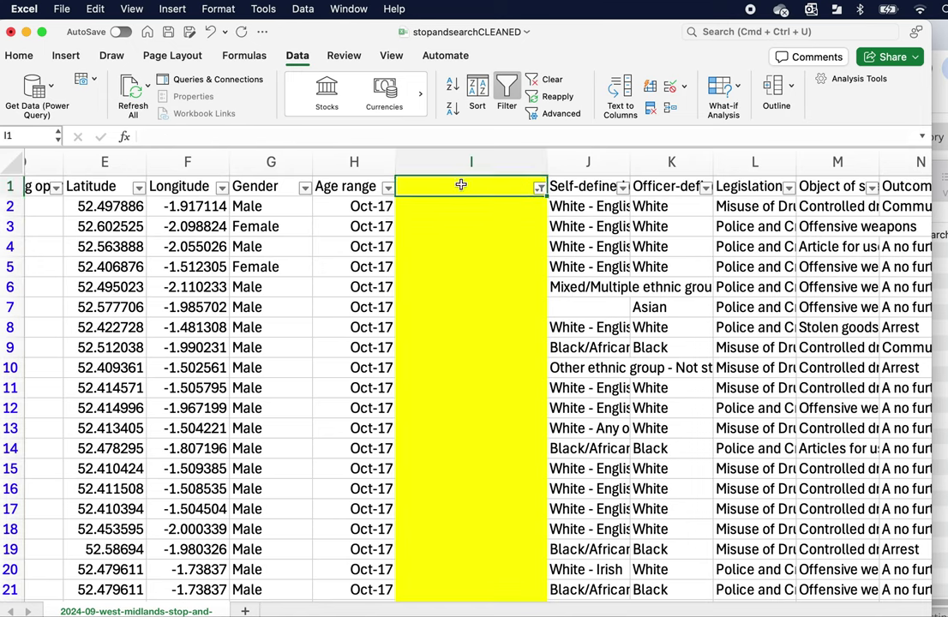
{"action": "type", "text": "Age range C"}
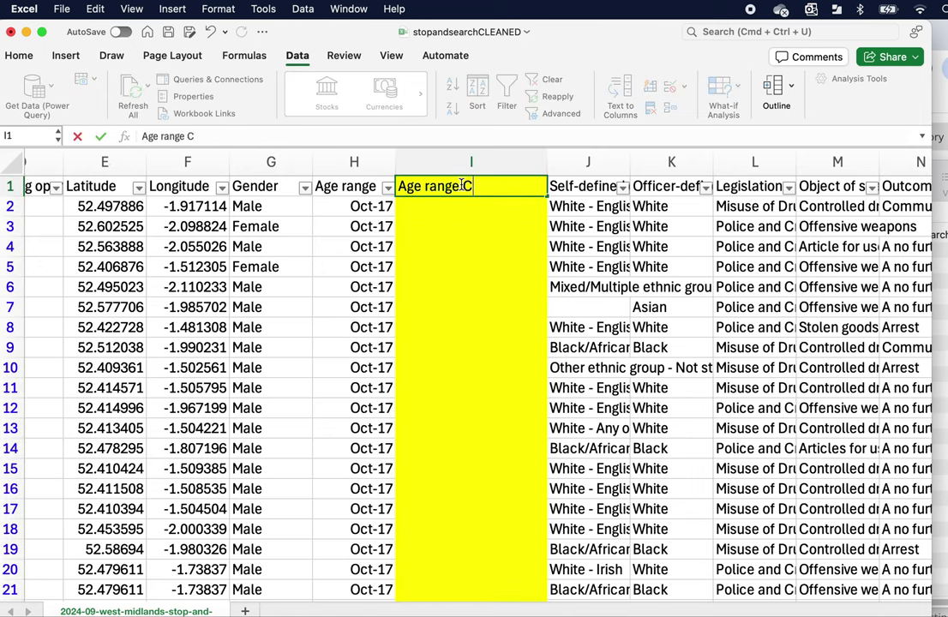
{"action": "type", "text": "LEANED"}
{"action": "key", "text": "Return"}
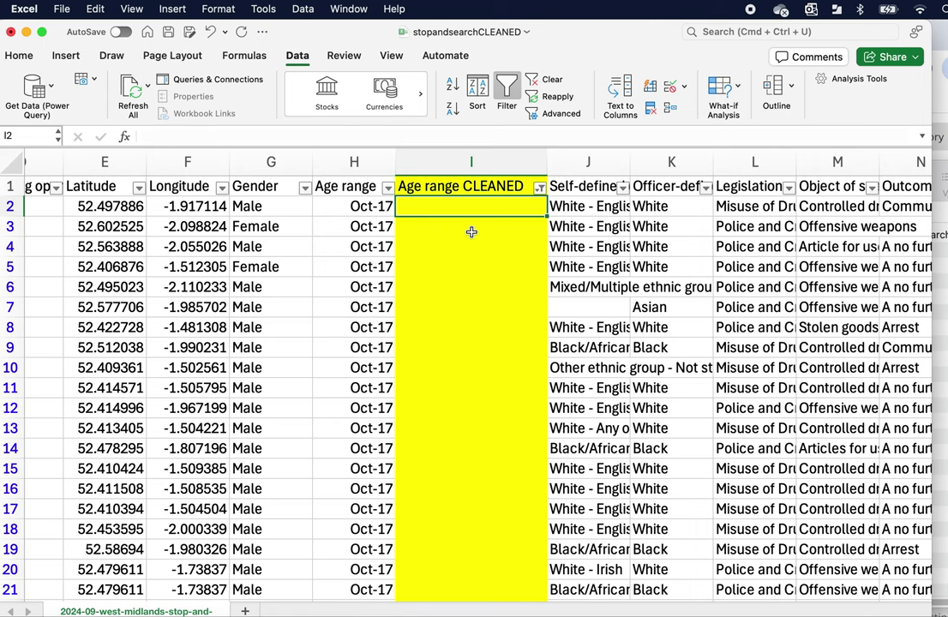
- Try entering 10-17 and then 10 to 17 in cell I2, and undo the last entry
{"action": "type", "text": "10-17"}
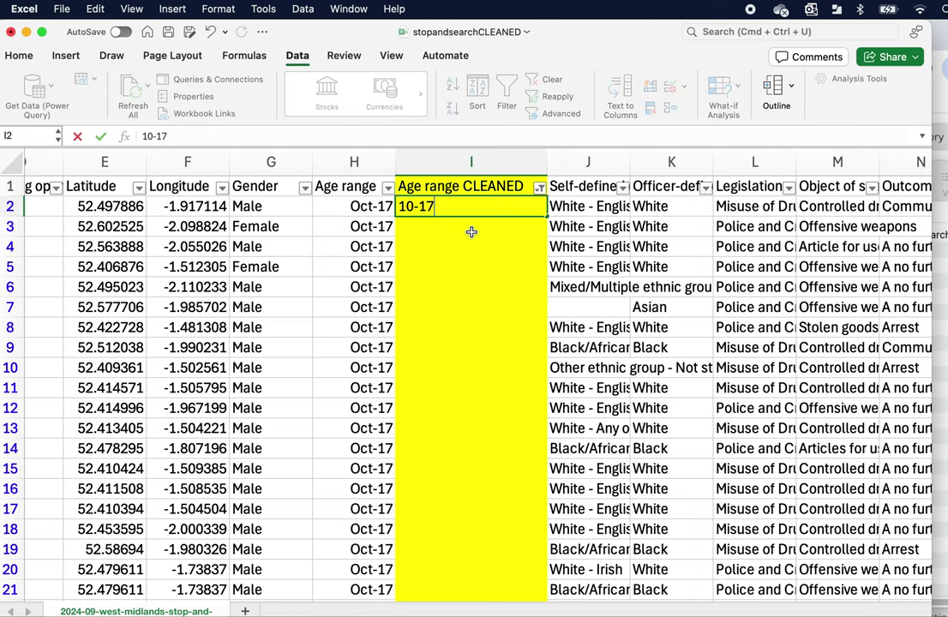
{"action": "key", "text": "Return"}
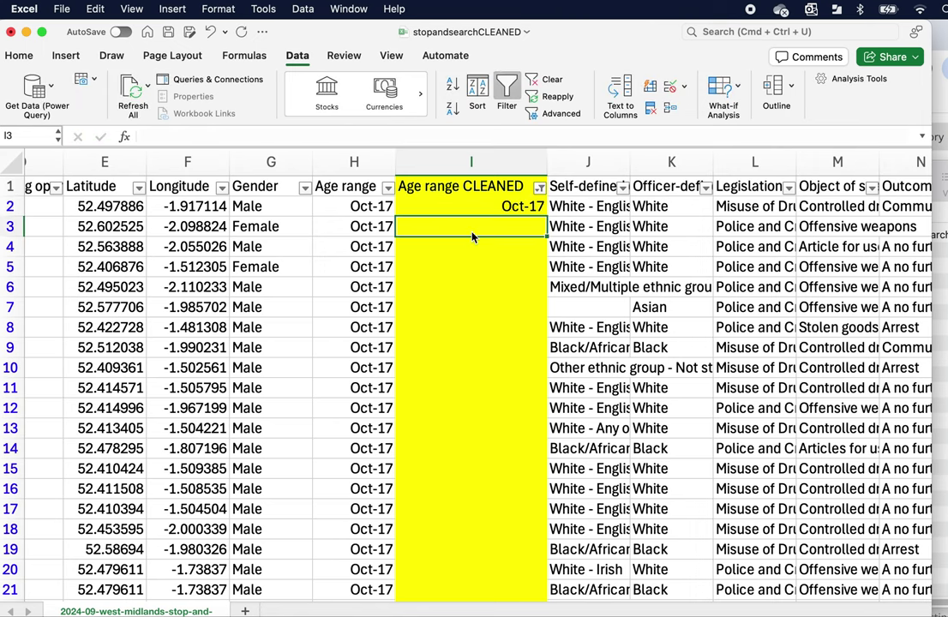
{"action": "key", "text": "Up"}
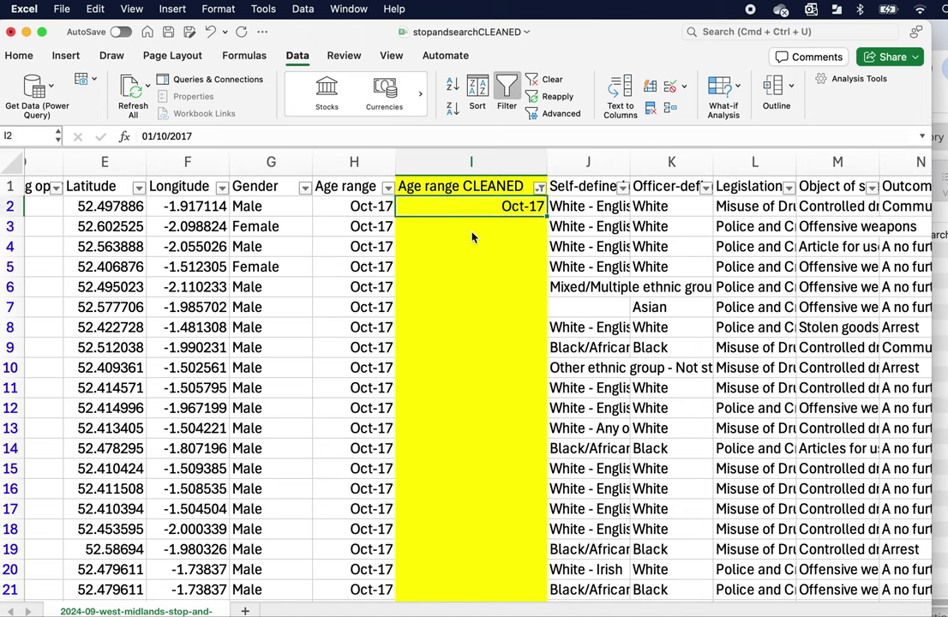
{"action": "type", "text": "1"}
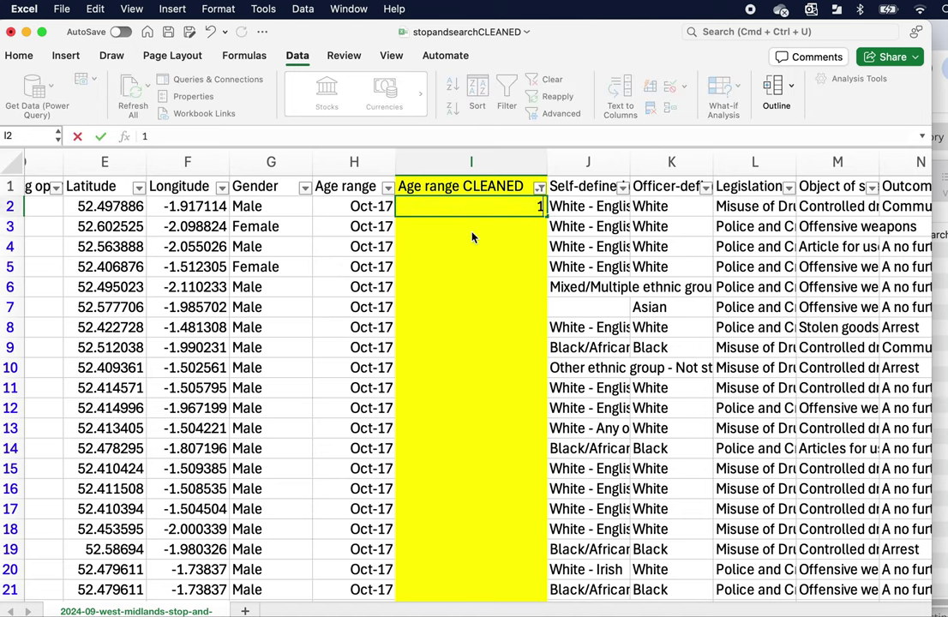
{"action": "type", "text": "0 to 17"}
{"action": "key", "text": "Return"}
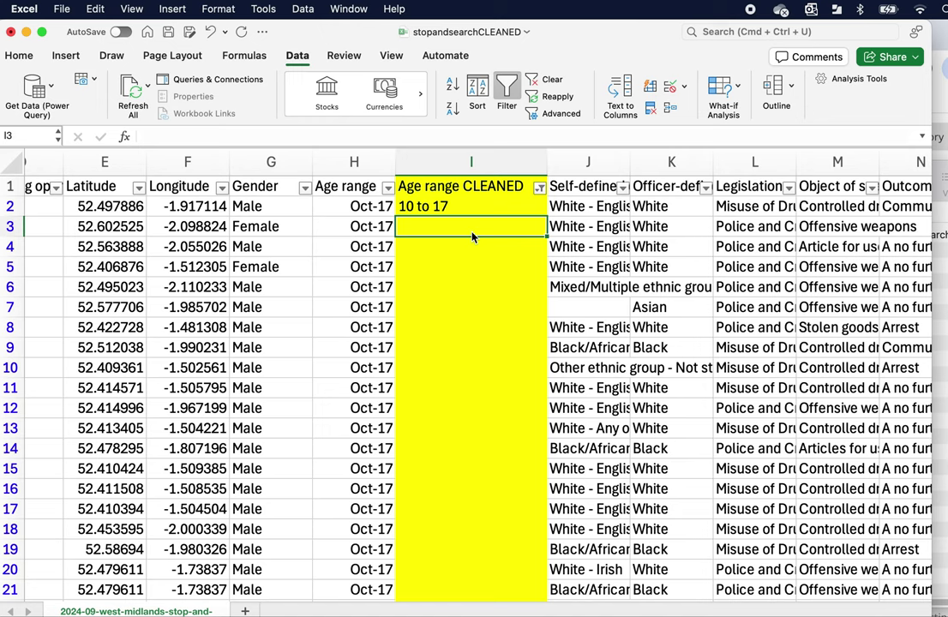
{"action": "key", "text": "Up"}
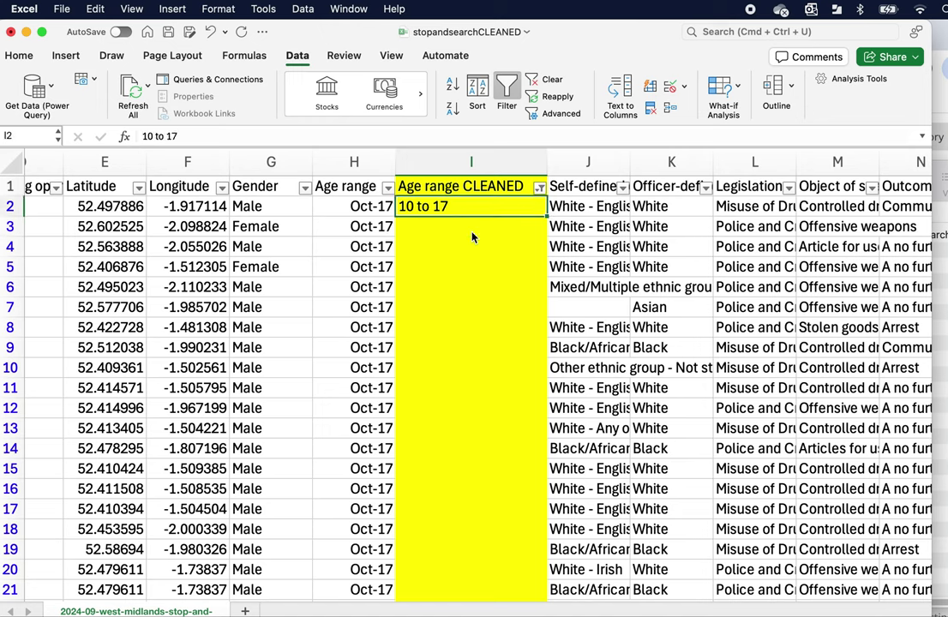
{"action": "key", "text": "super+z"}
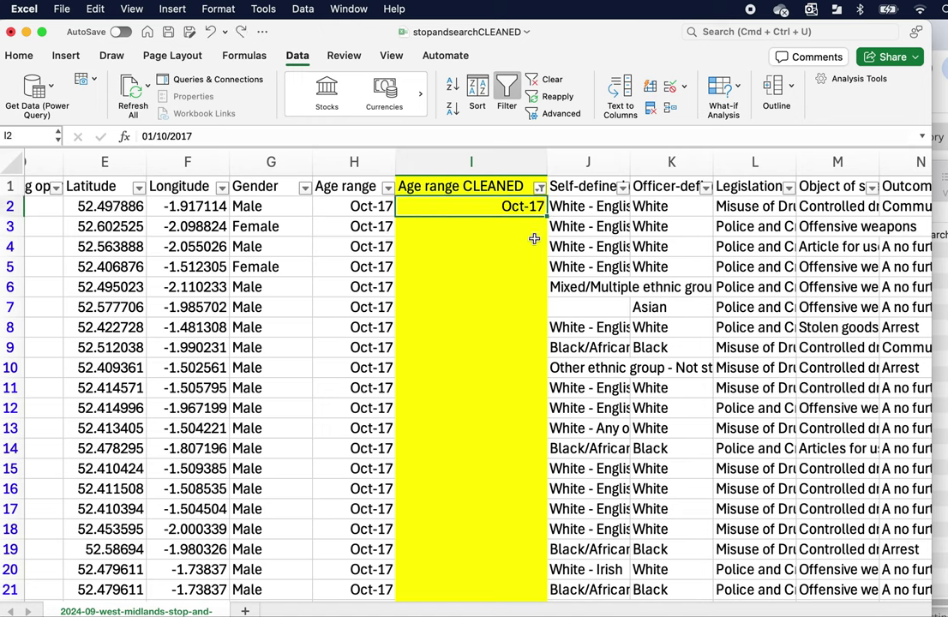
- Format cell I2 as Text and enter 10-17 in it
{"action": "right_click", "coordinate": [504, 207]}
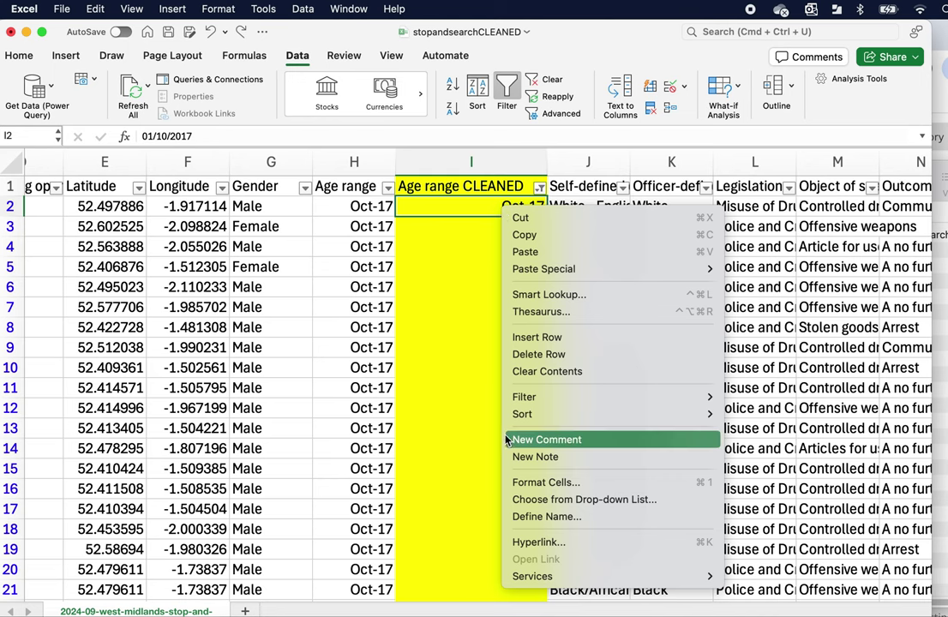
{"action": "left_click", "coordinate": [531, 481]}
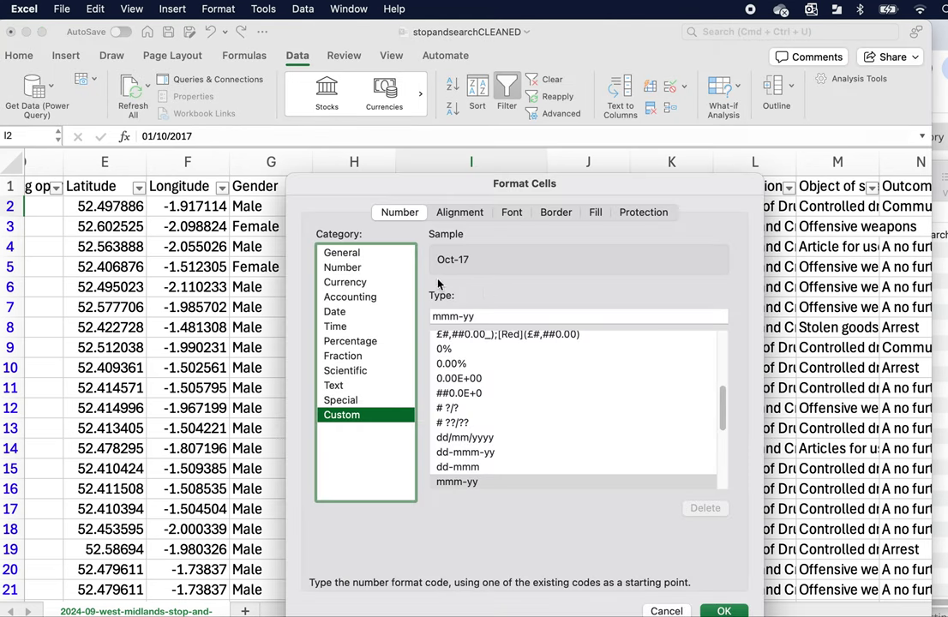
{"action": "left_click", "coordinate": [342, 386]}
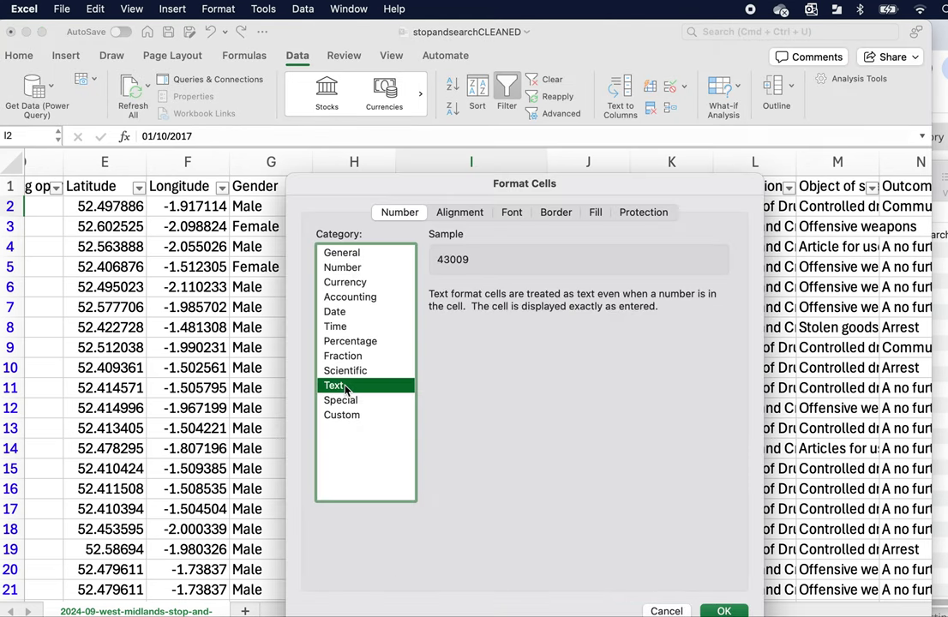
{"action": "left_click", "coordinate": [724, 611]}
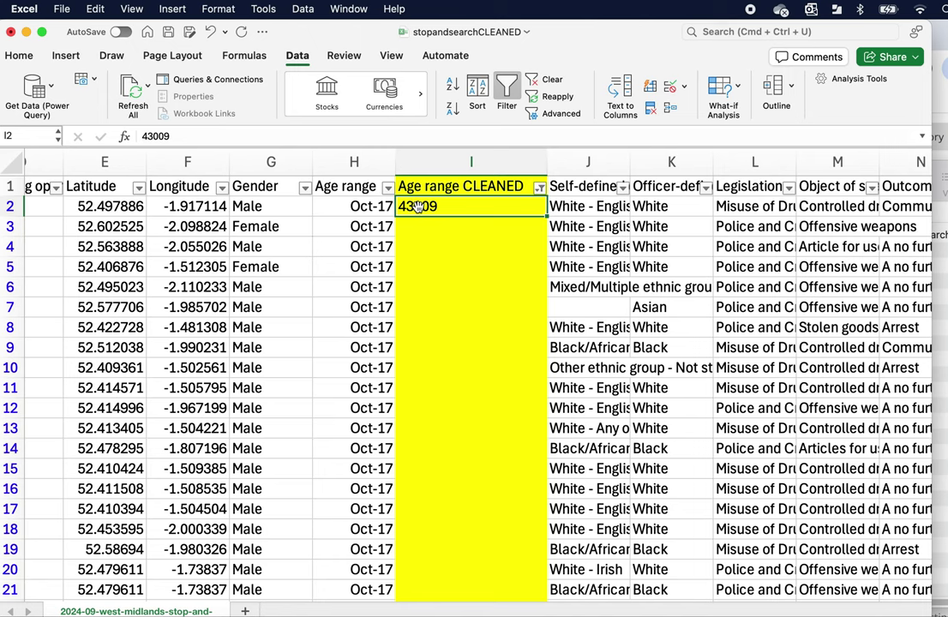
{"action": "type", "text": "10-17"}
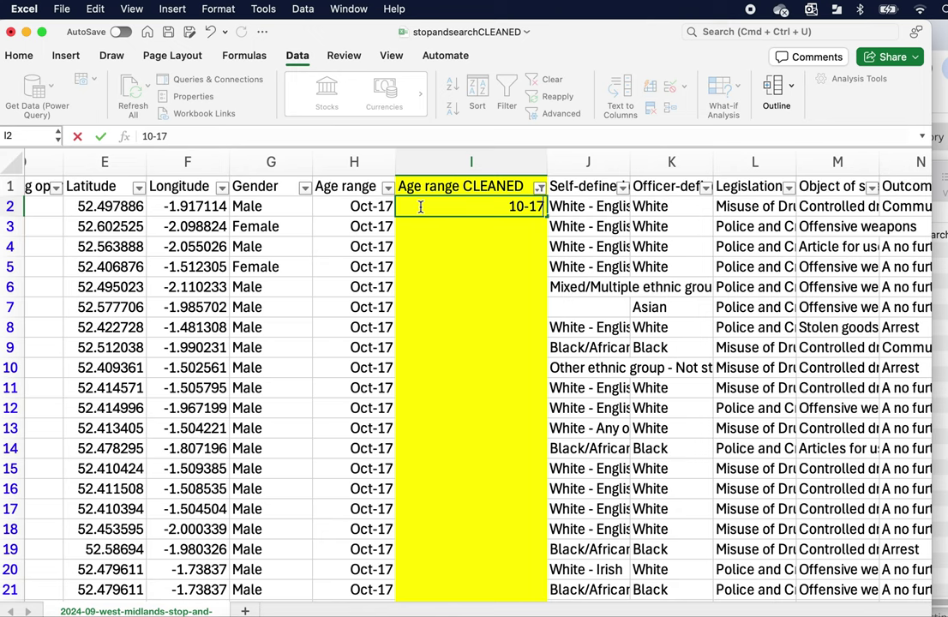
{"action": "key", "text": "Return"}
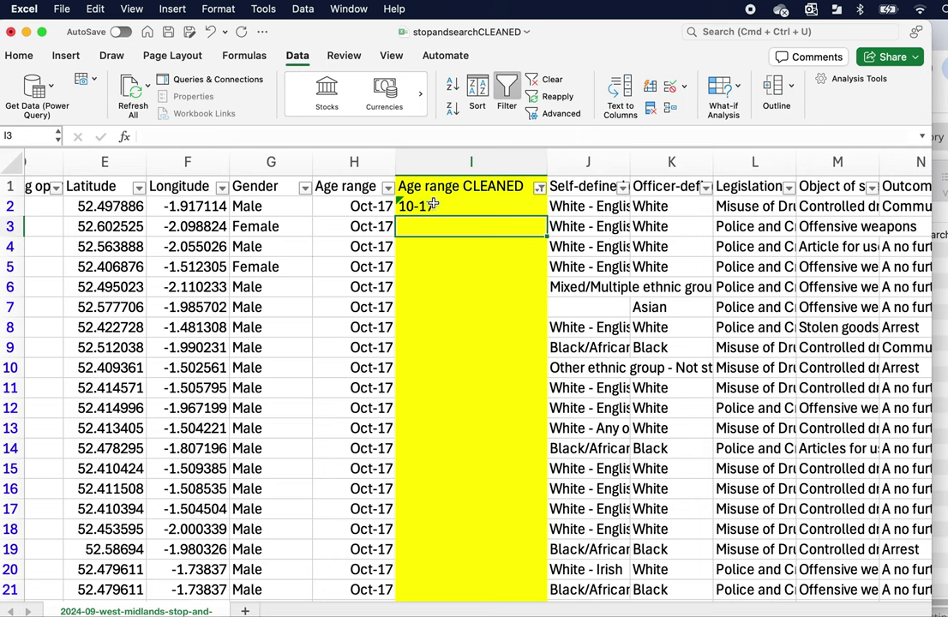
- Replace the entry in cell I2 with 10 to 17
{"action": "left_click", "coordinate": [441, 206]}
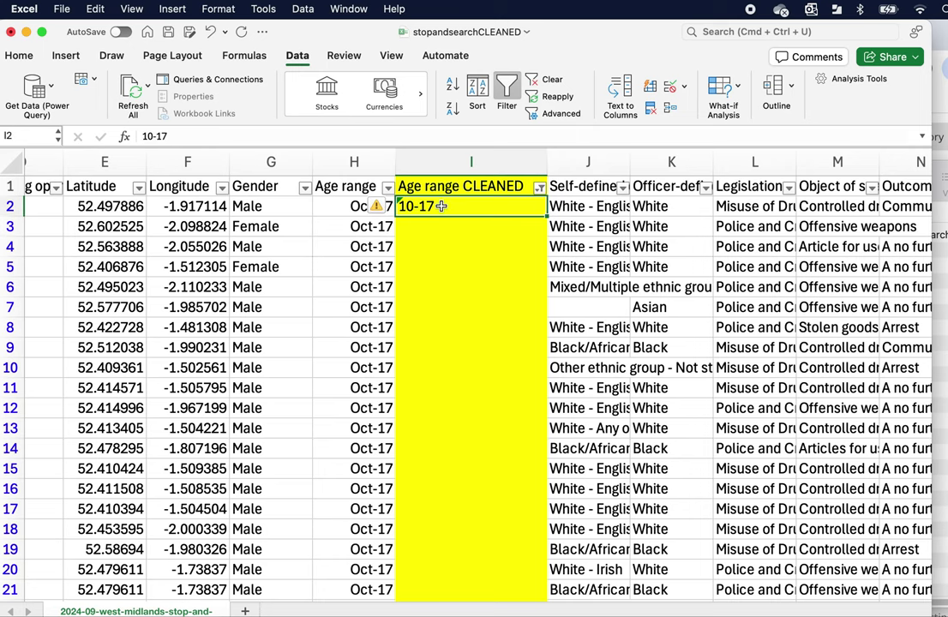
{"action": "type", "text": "10 to 17"}
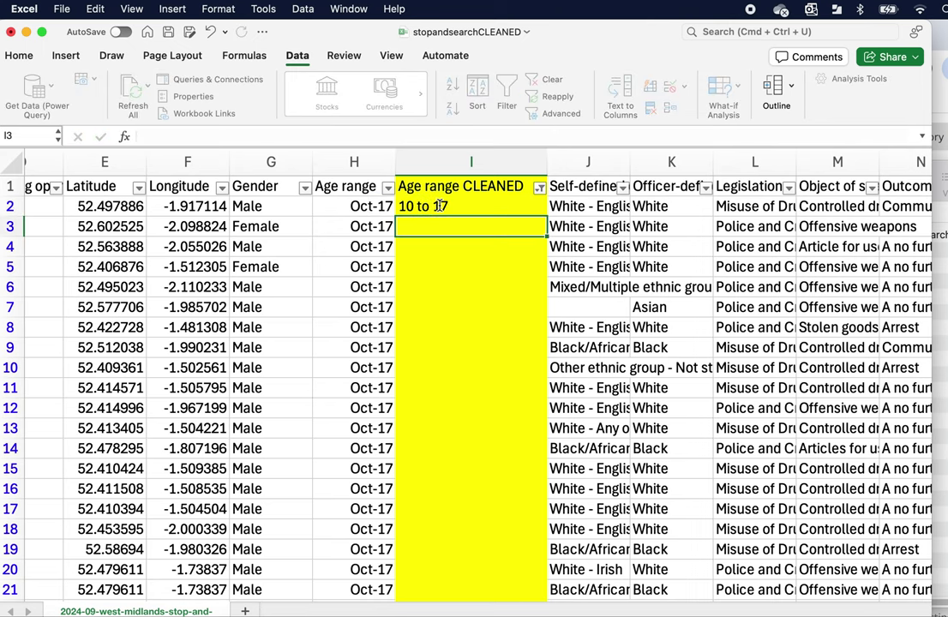
{"action": "key", "text": "ctrl+Return"}
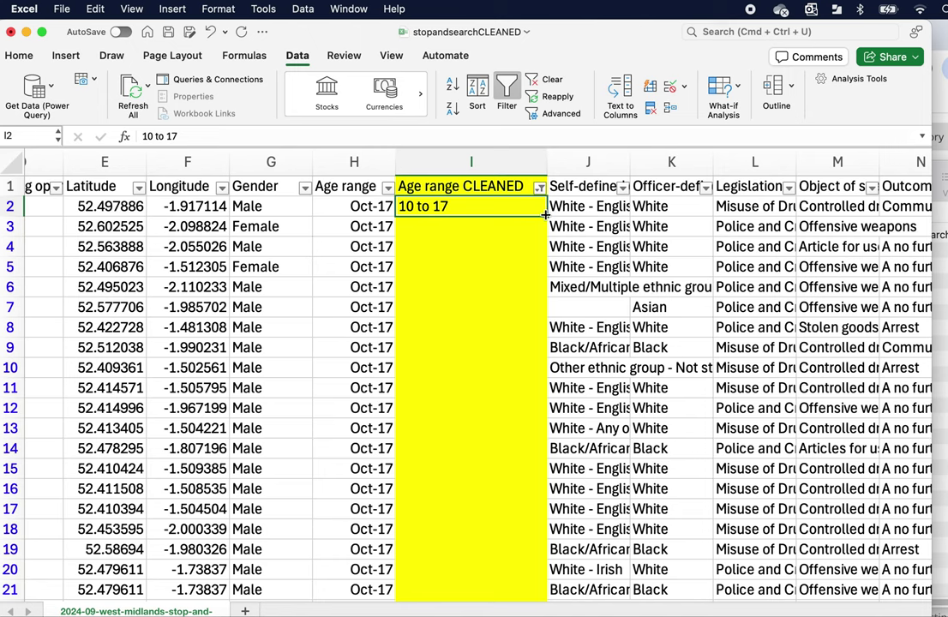
- Try filling 10 to 17 from I2 down to I5, and undo the fill
{"action": "left_click_drag", "start_coordinate": [545, 215], "coordinate": [546, 269]}
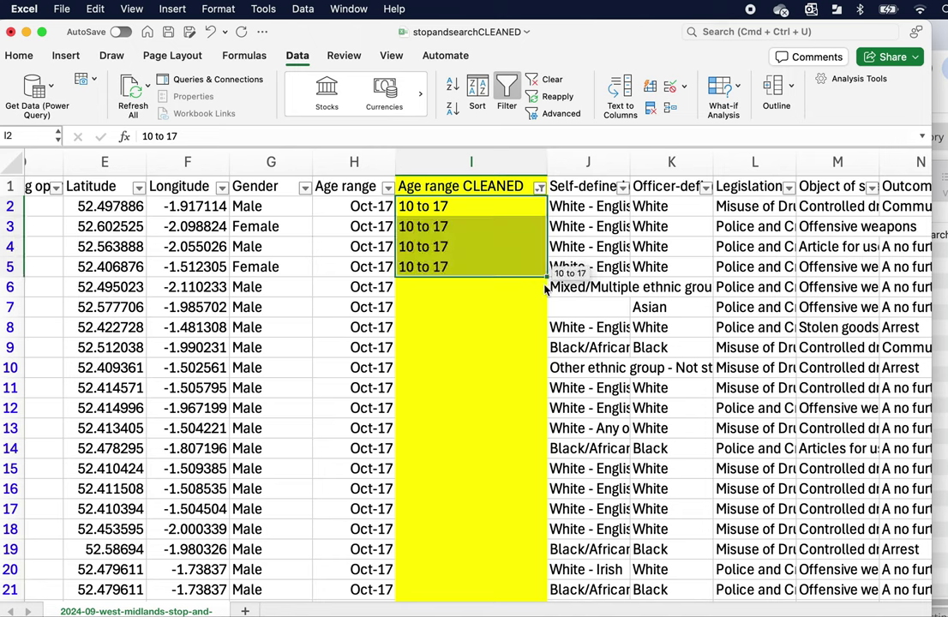
{"action": "key", "text": "super+z"}
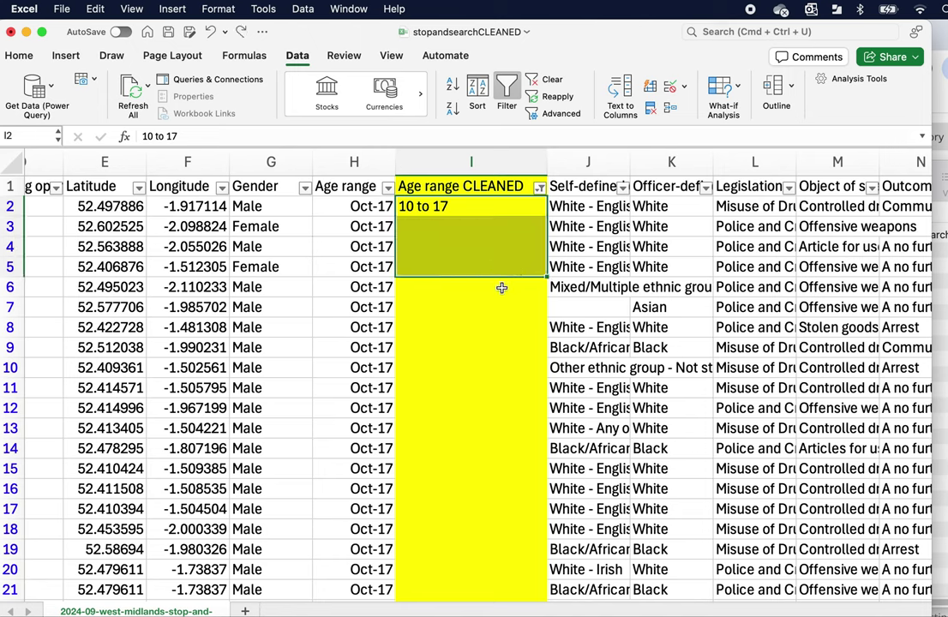
{"action": "key", "text": "Down"}
{"action": "key", "text": "Down"}
{"action": "key", "text": "Down"}
- Fill 10 to 17 from cell I2 down to the last filtered row and remove the filter from the data
{"action": "left_click", "coordinate": [422, 209]}
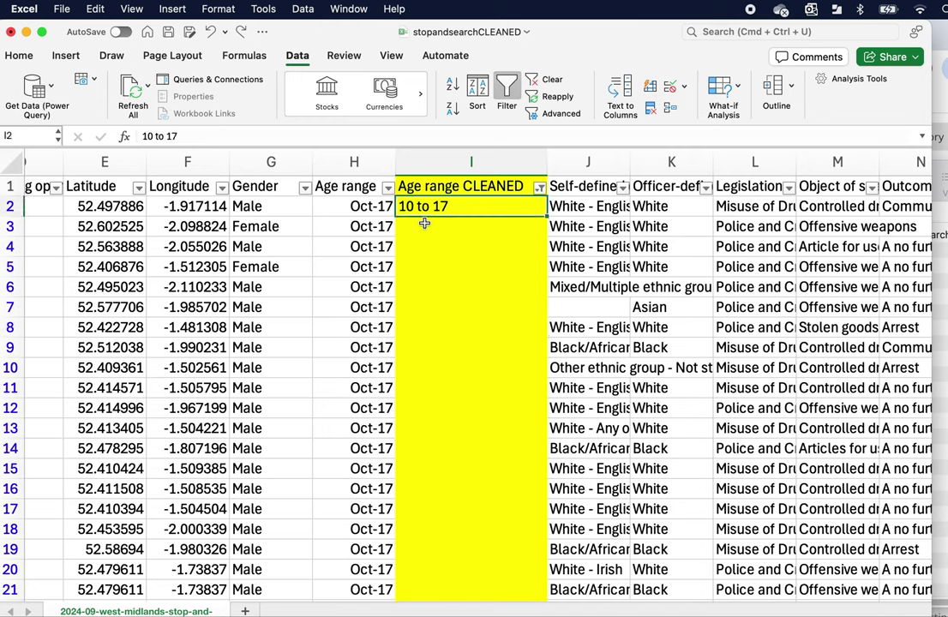
{"action": "double_click", "coordinate": [546, 216]}
{"action": "left_click", "coordinate": [457, 248]}
{"action": "scroll", "coordinate": [459, 255], "scroll_direction": "down", "scroll_amount": 2}
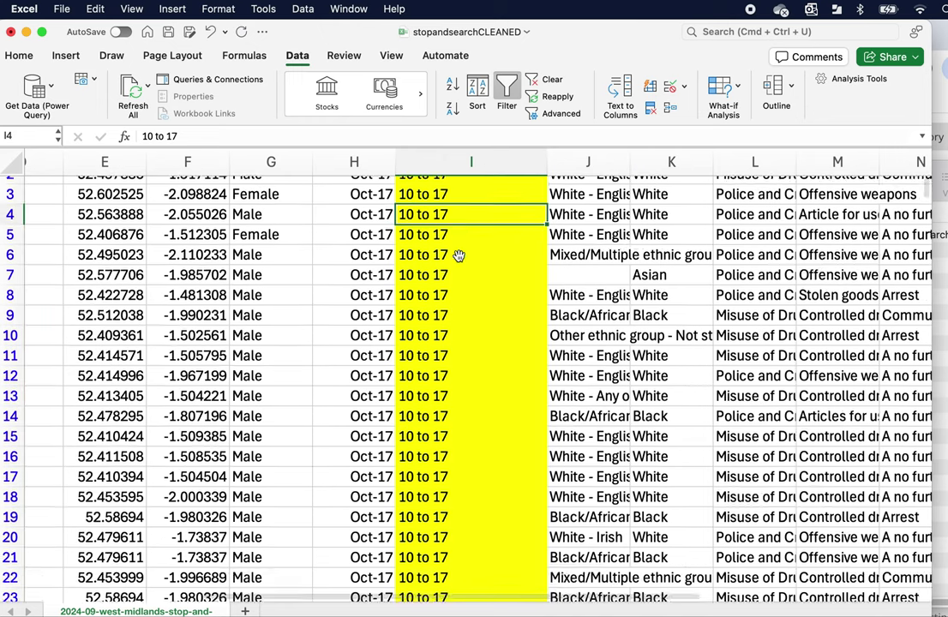
{"action": "scroll", "coordinate": [459, 255], "scroll_direction": "down", "scroll_amount": 20}
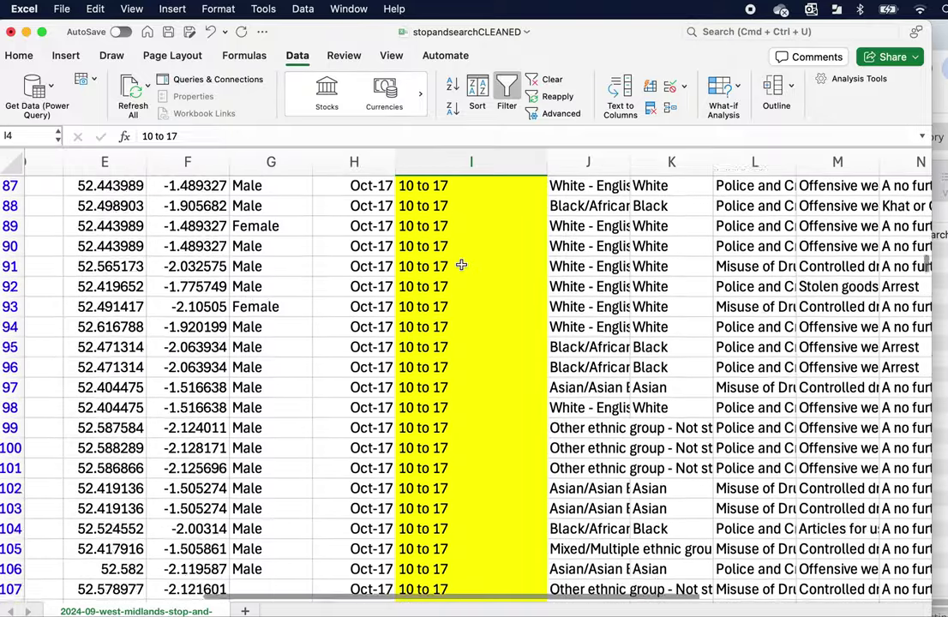
{"action": "left_click_drag", "start_coordinate": [927, 265], "coordinate": [924, 591]}
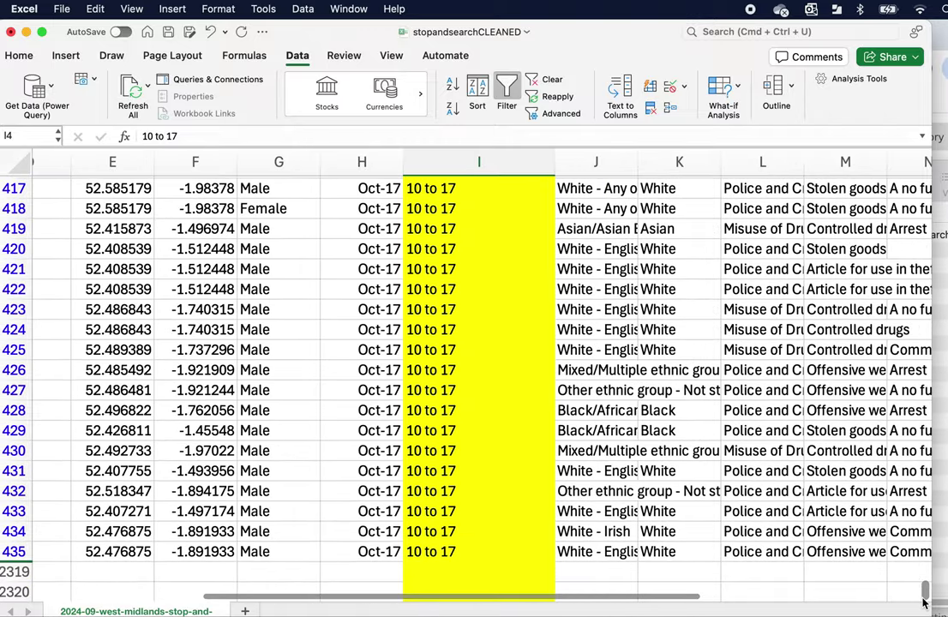
{"action": "left_click", "coordinate": [443, 553]}
{"action": "scroll", "coordinate": [459, 385], "scroll_direction": "down", "scroll_amount": 1}
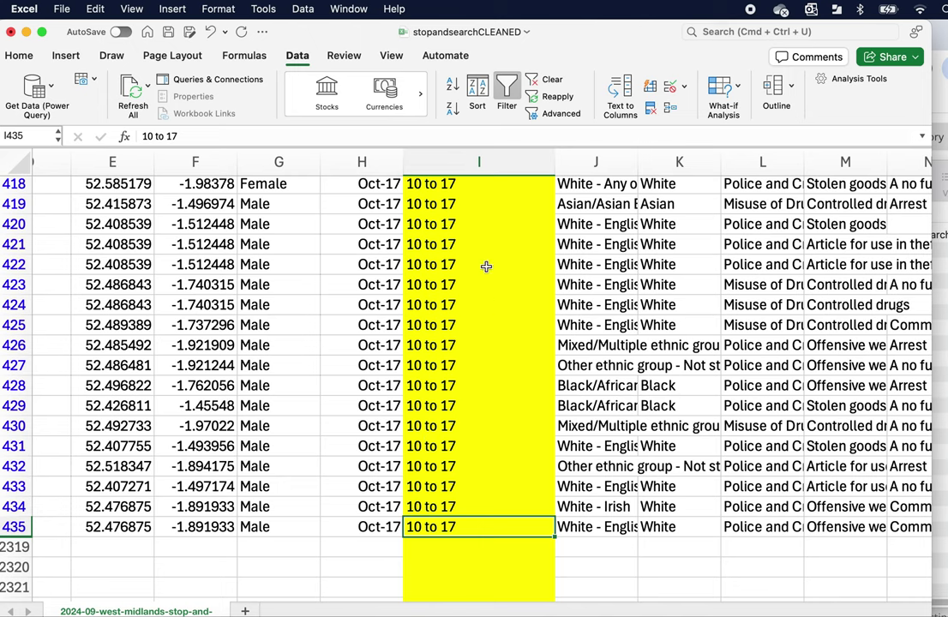
{"action": "left_click", "coordinate": [507, 96]}
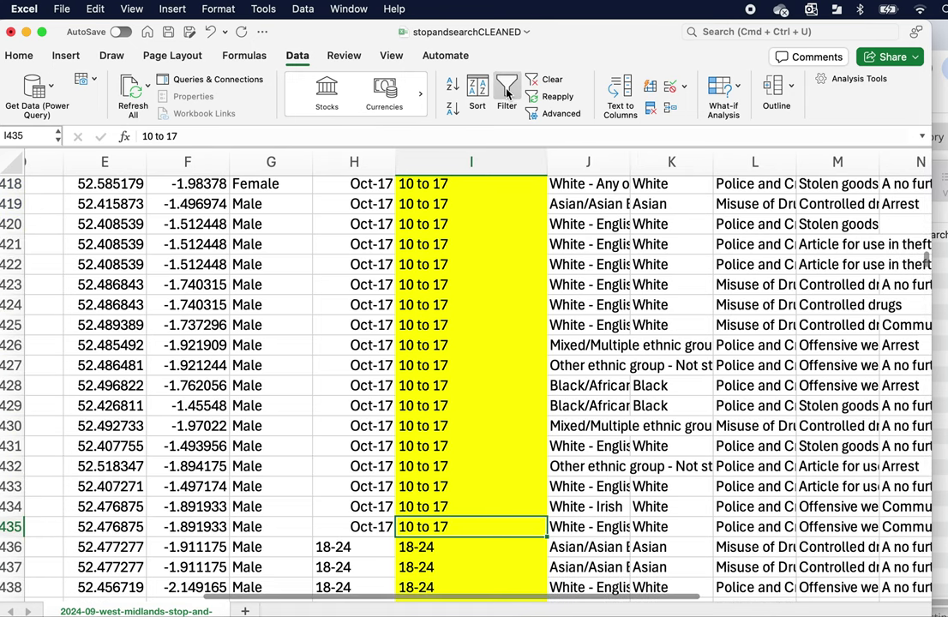
- Examine the unfiltered Age range CLEANED column where 10 to 17 gives way to 18-24, at its last entries and back at the first rows
{"action": "scroll", "coordinate": [362, 458], "scroll_direction": "down", "scroll_amount": 3}
{"action": "scroll", "coordinate": [362, 458], "scroll_direction": "down", "scroll_amount": 5}
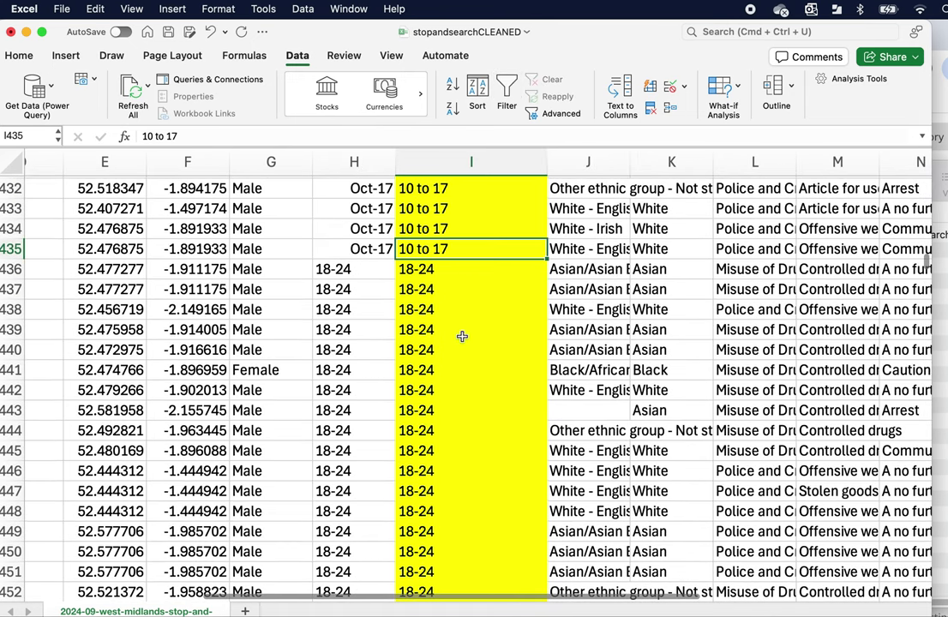
{"action": "left_click", "coordinate": [459, 271]}
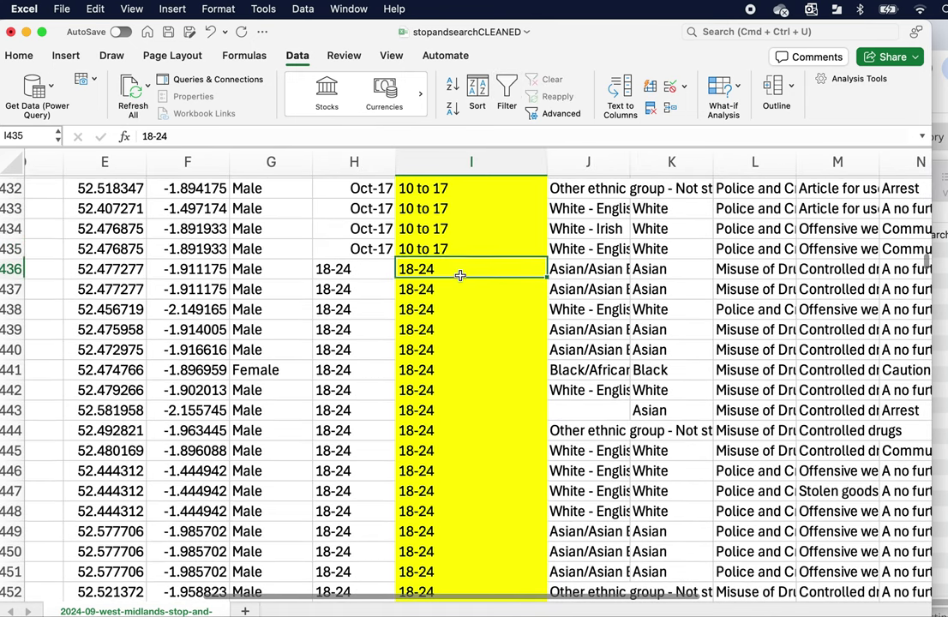
{"action": "scroll", "coordinate": [459, 433], "scroll_direction": "down", "scroll_amount": 5}
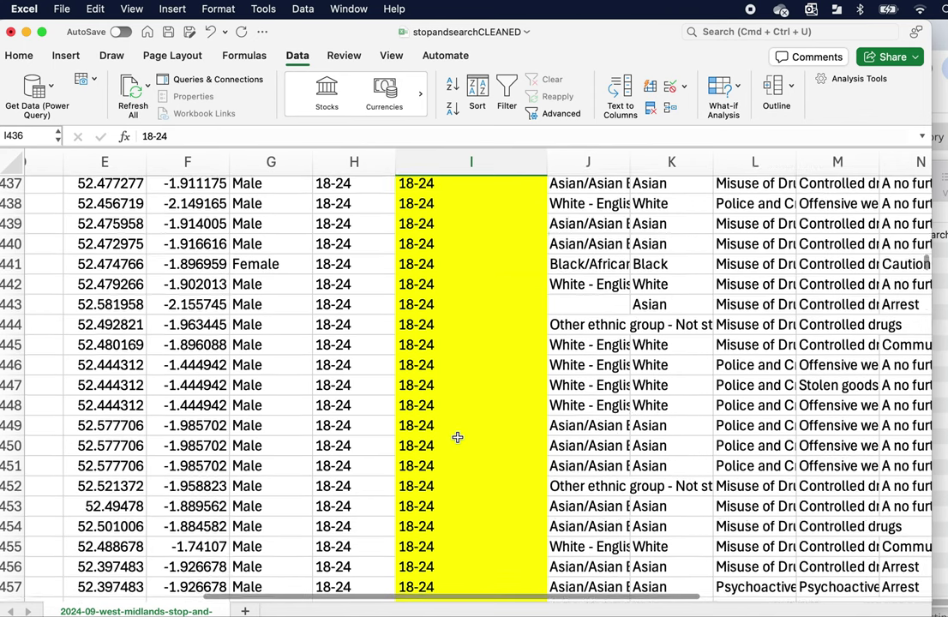
{"action": "scroll", "coordinate": [461, 420], "scroll_direction": "up", "scroll_amount": 8}
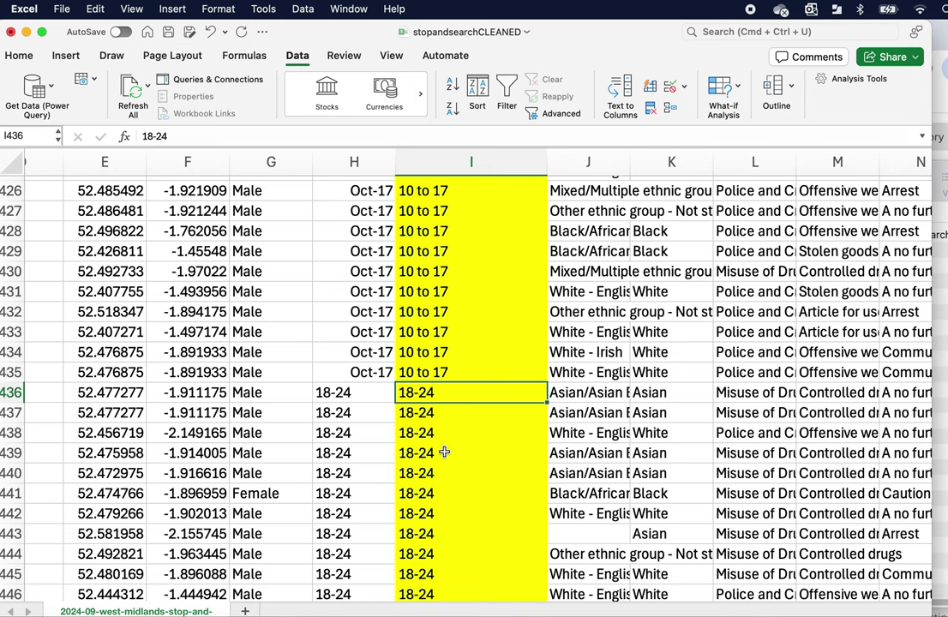
{"action": "key", "text": "super+Down"}
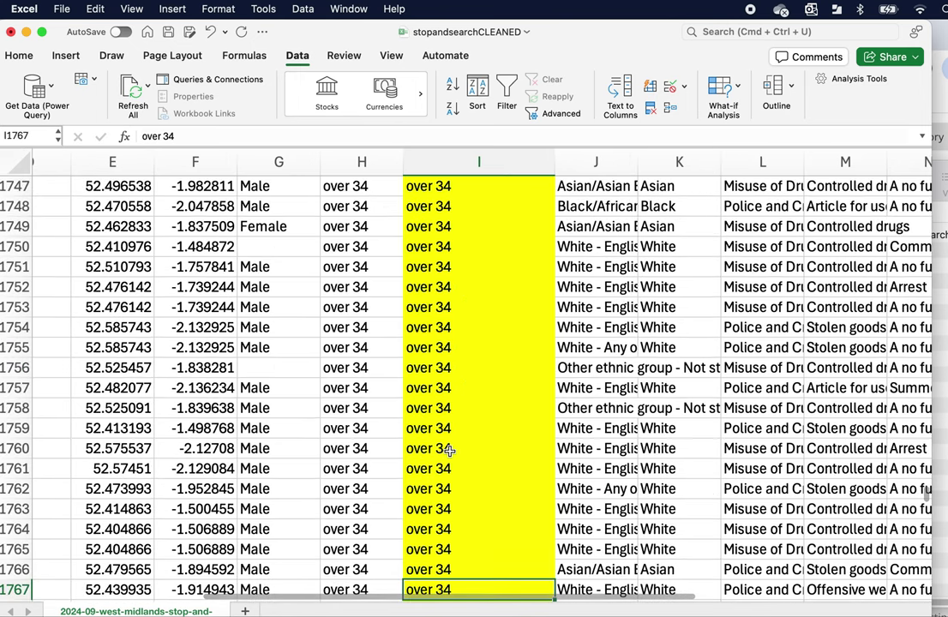
{"action": "scroll", "coordinate": [486, 442], "scroll_direction": "up", "scroll_amount": 4}
{"action": "scroll", "coordinate": [487, 442], "scroll_direction": "up", "scroll_amount": 2}
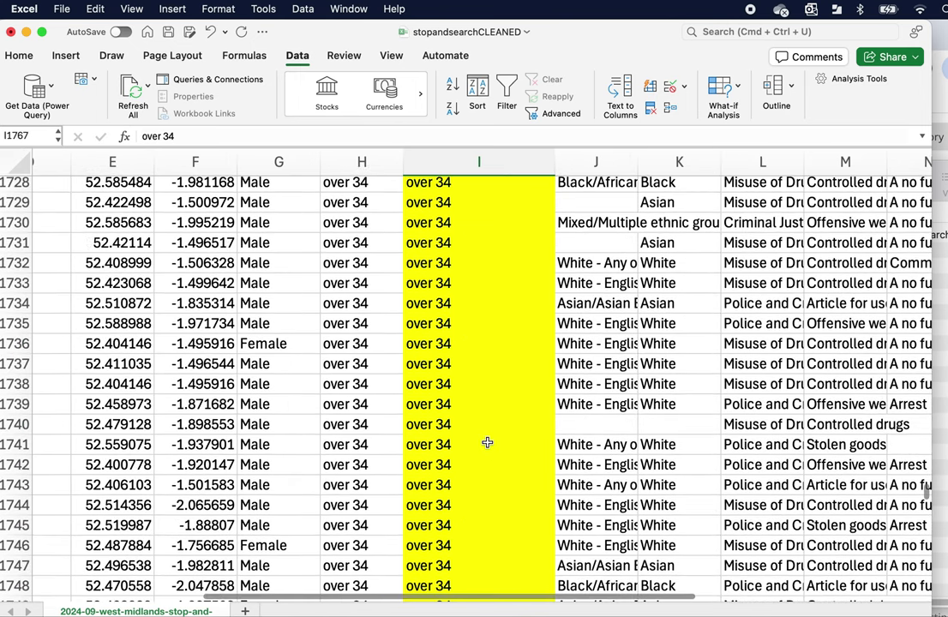
{"action": "left_click_drag", "start_coordinate": [927, 497], "coordinate": [898, 186]}
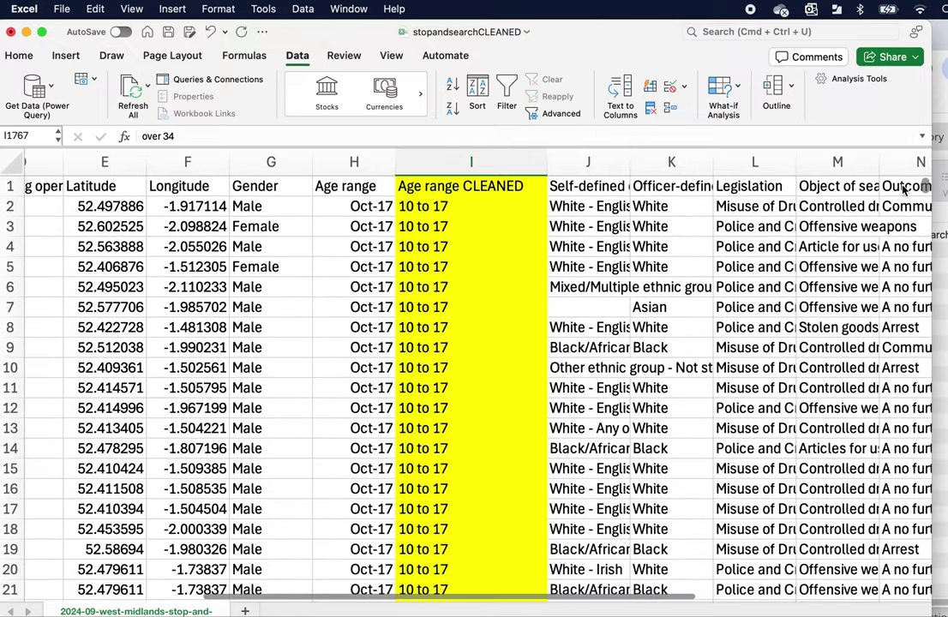
{"action": "right_click", "coordinate": [904, 206]}
{"action": "left_click", "coordinate": [481, 382]}
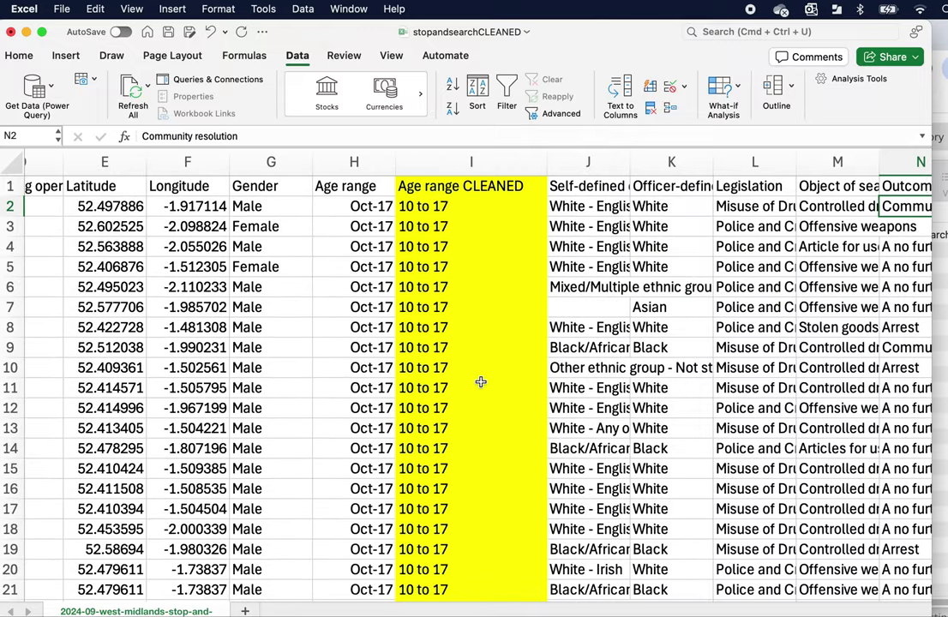